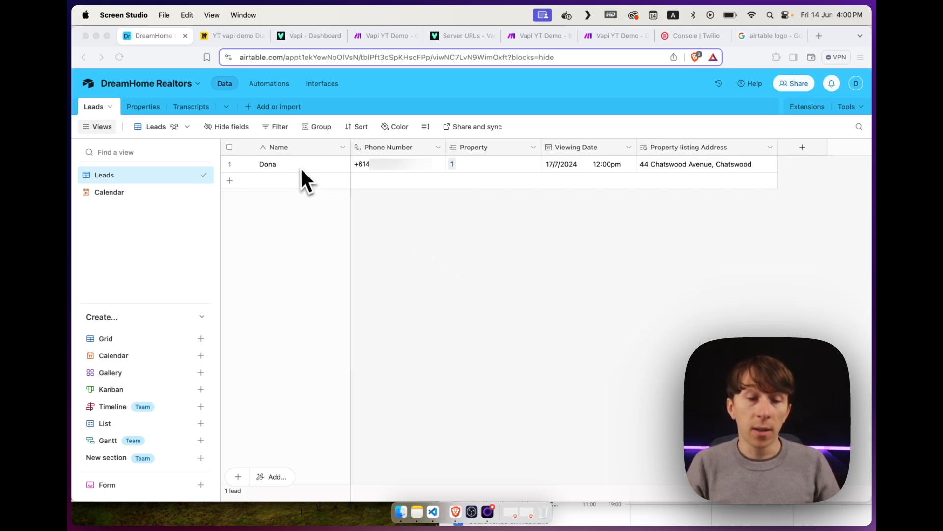
Step: Look through the Properties and Transcripts tables of the DreamHome Realtors base and return to the Leads grid view
click(143, 108)
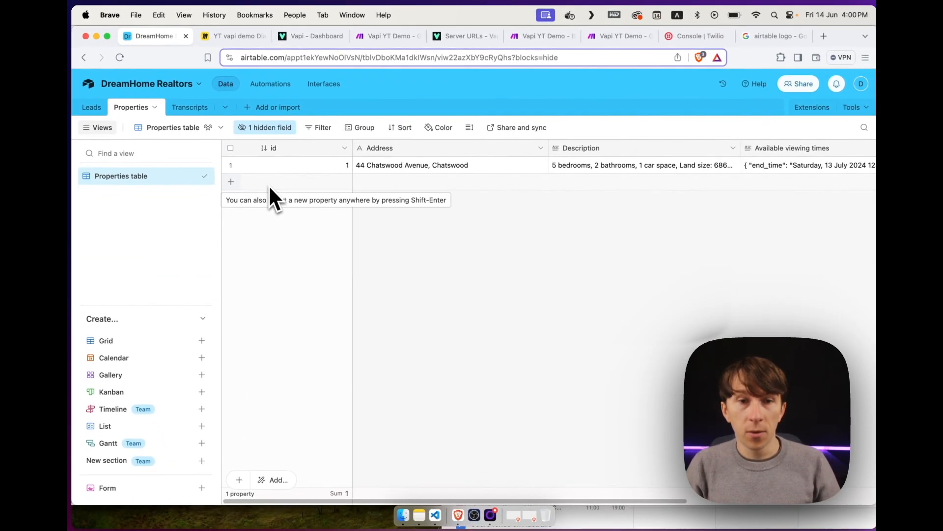
click(190, 107)
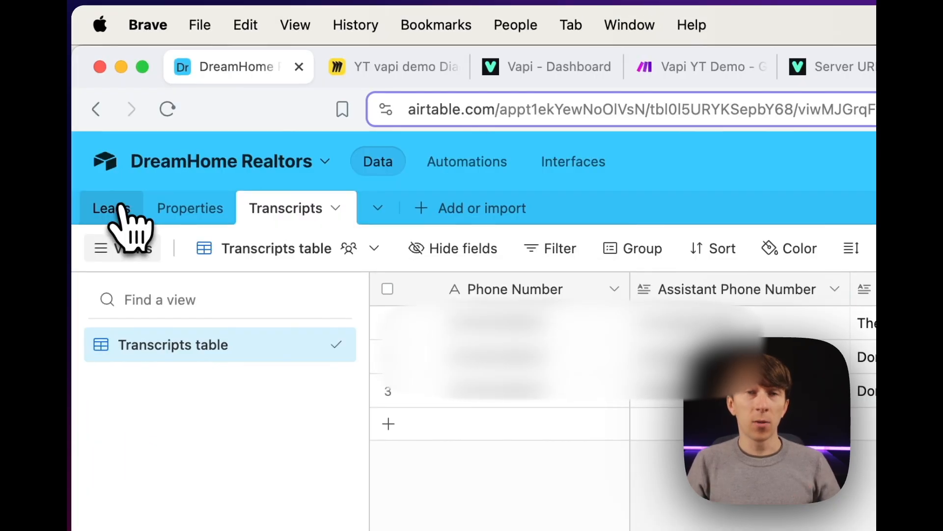
click(118, 208)
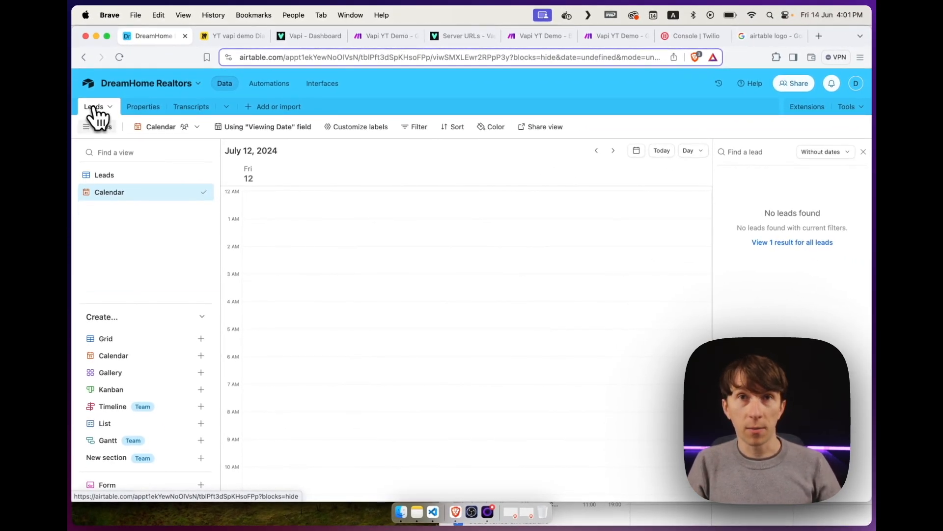
click(138, 178)
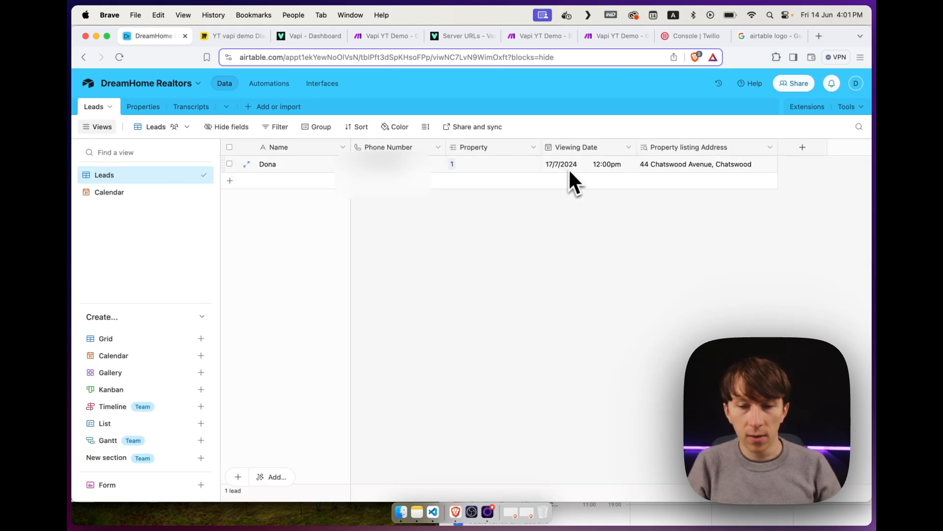
Step: Show the Leads table's Calendar view for 17 July 2024 and look over that day's viewings
click(126, 192)
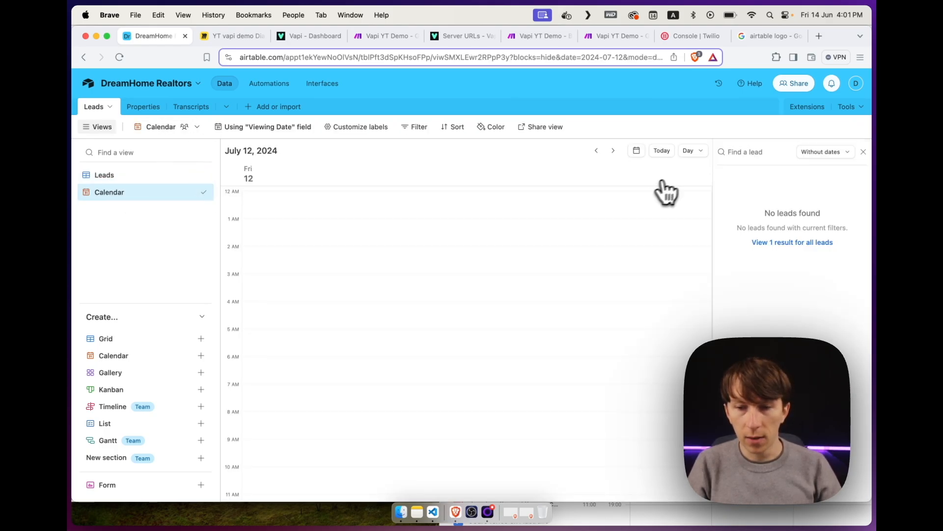
click(639, 151)
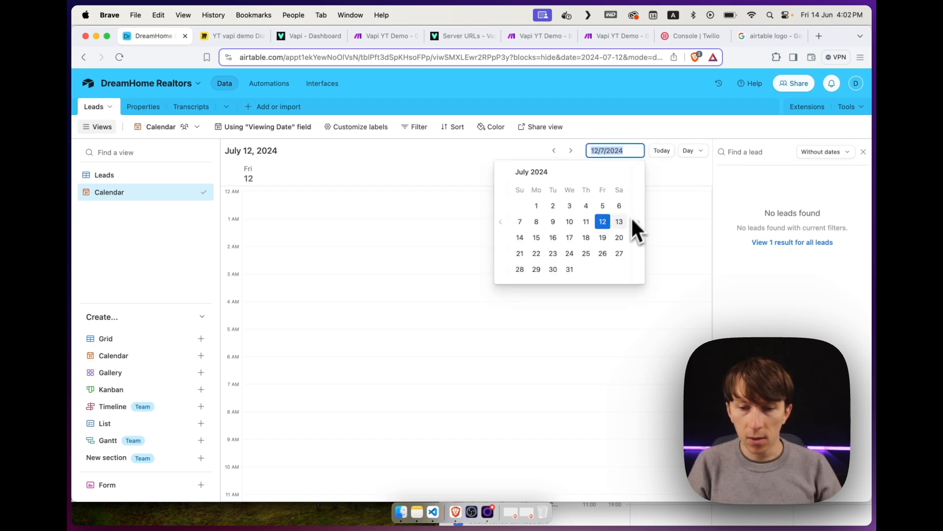
click(566, 240)
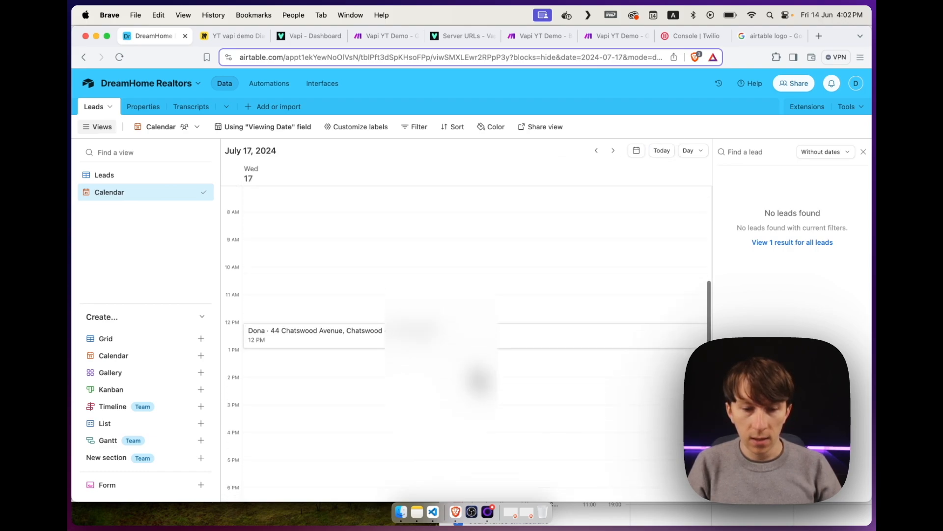
scroll(473, 369, down, 1)
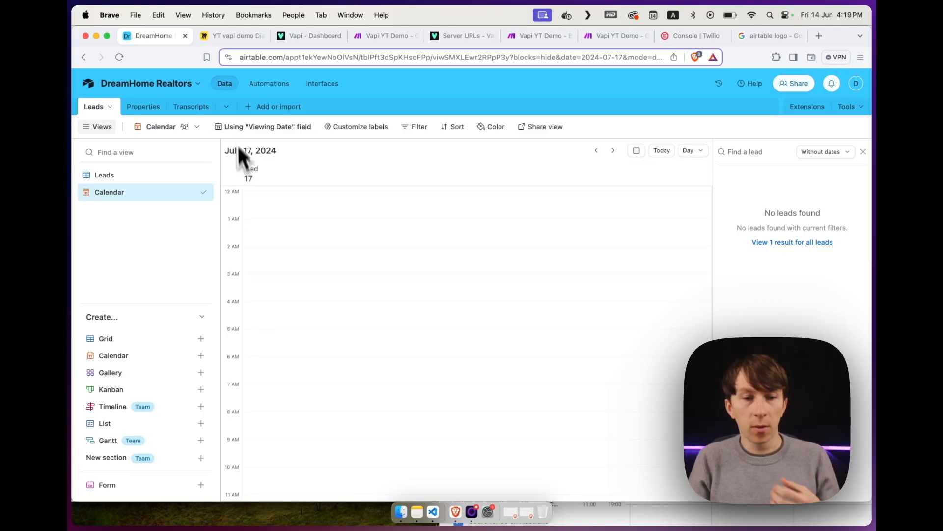
Step: Glance at the YT vapi demo Diagram in Miro and return to the Leads grid view in Airtable
click(243, 44)
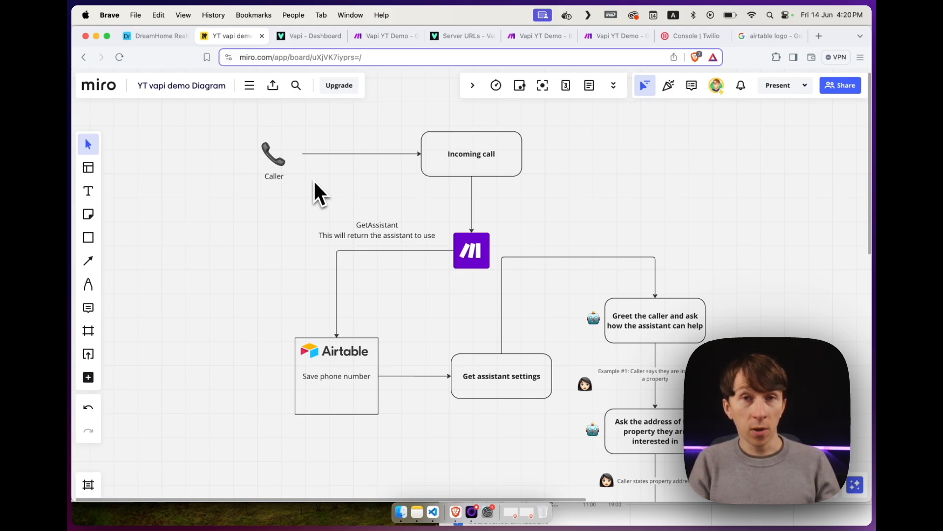
click(156, 38)
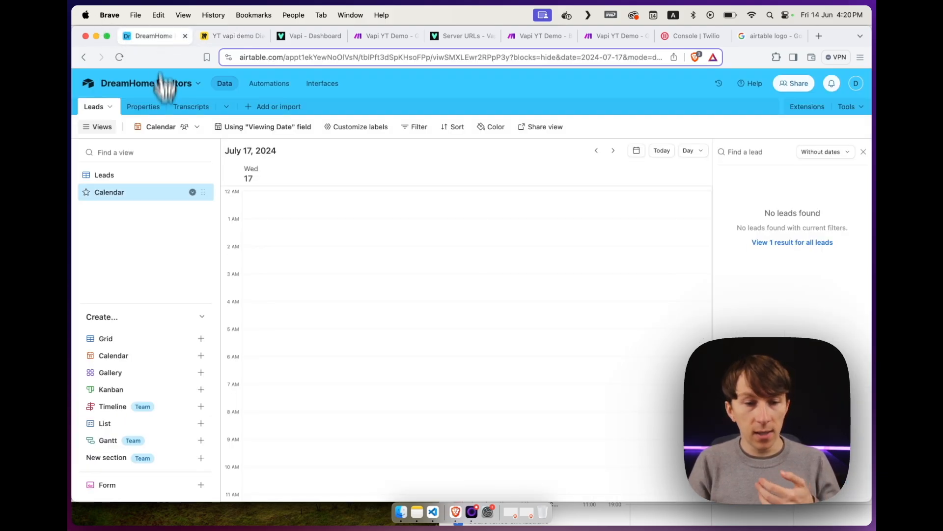
click(132, 180)
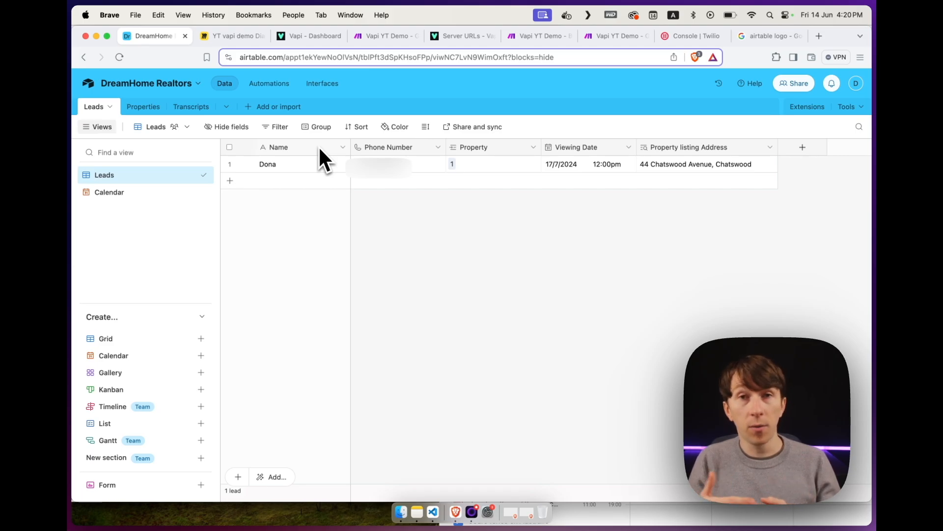
Step: Switch to the Miro diagram and follow the call flow from Incoming call through GetAssistant to the property address question
key(ctrl+Tab)
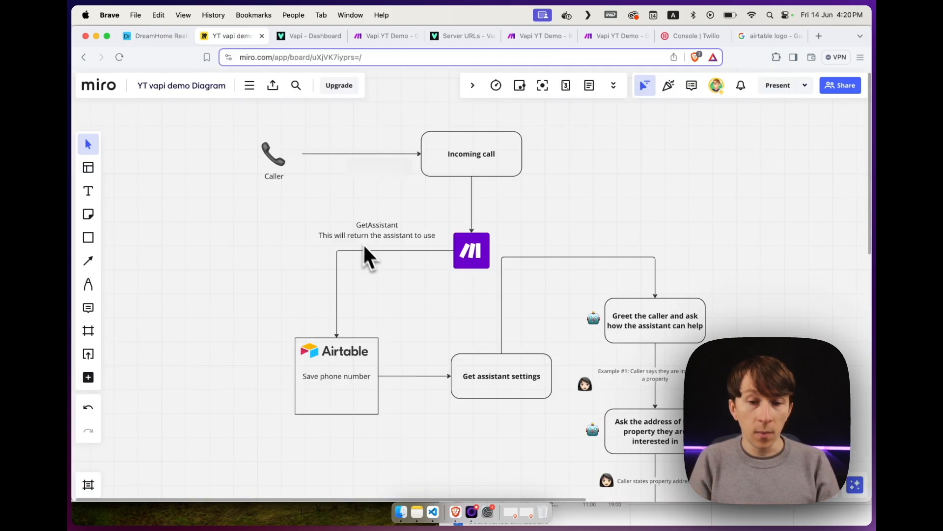
scroll(371, 253, right, 1)
scroll(371, 253, down, 1)
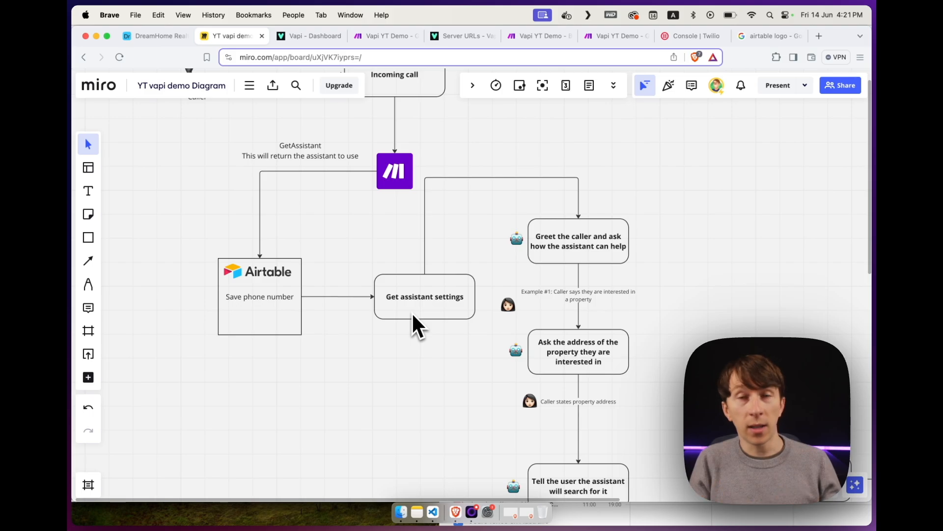
scroll(413, 316, down, 3)
scroll(412, 316, right, 3)
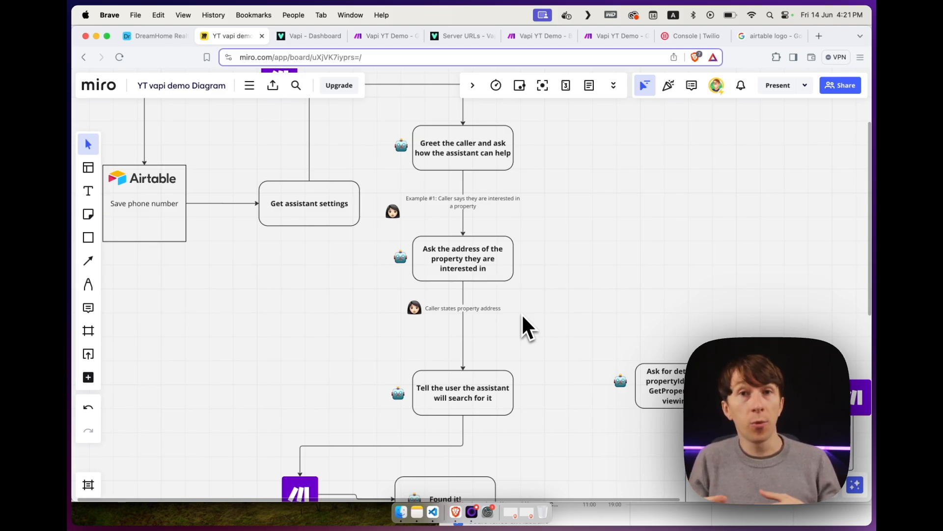
Step: Examine the diagram's GetPropertyDetails lookup and the loop that answers the caller's questions about the property
scroll(440, 210, down, 4)
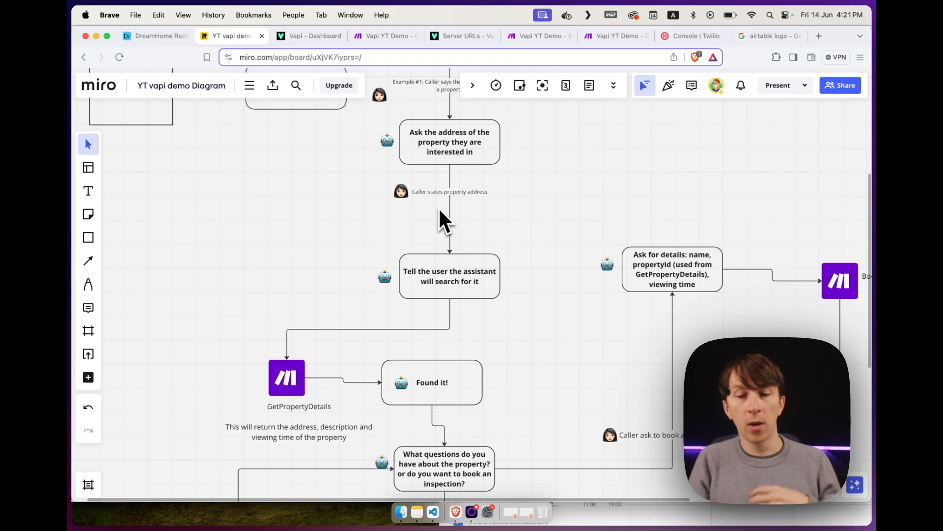
scroll(450, 241, down, 3)
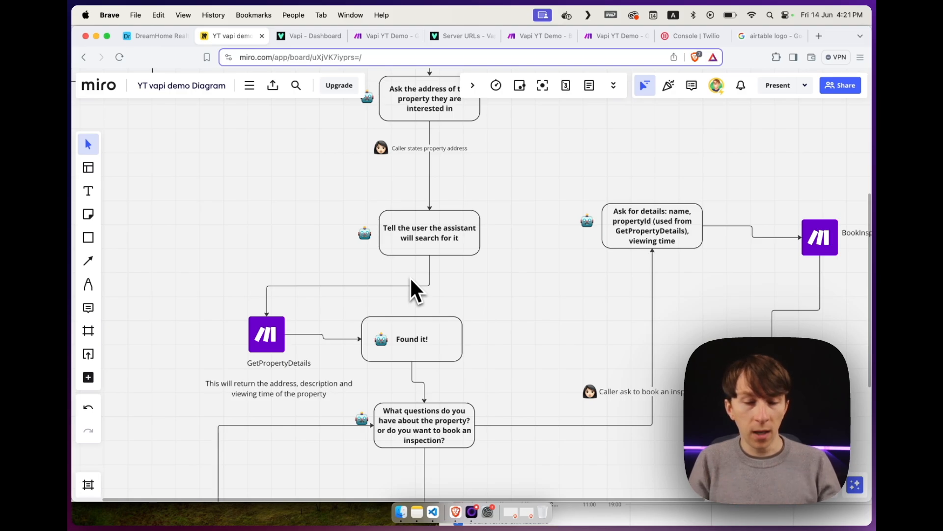
scroll(314, 304, down, 4)
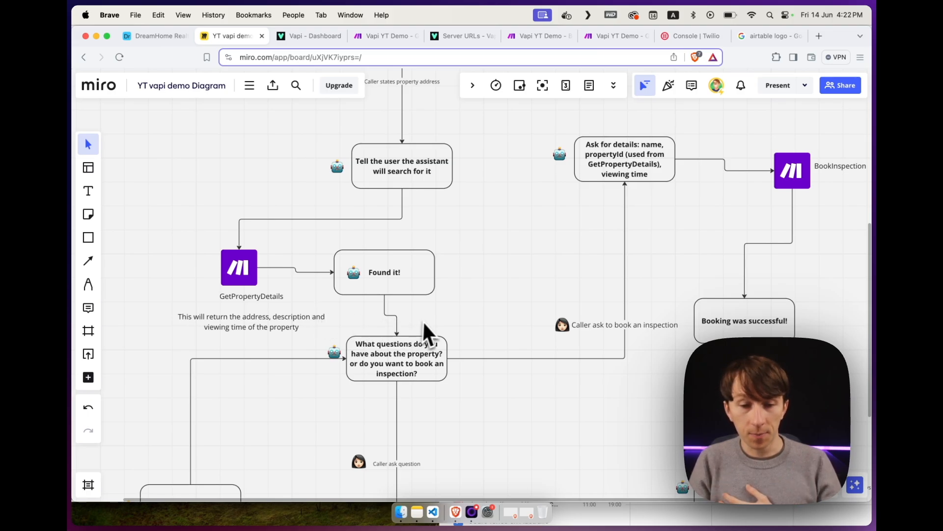
scroll(426, 334, down, 3)
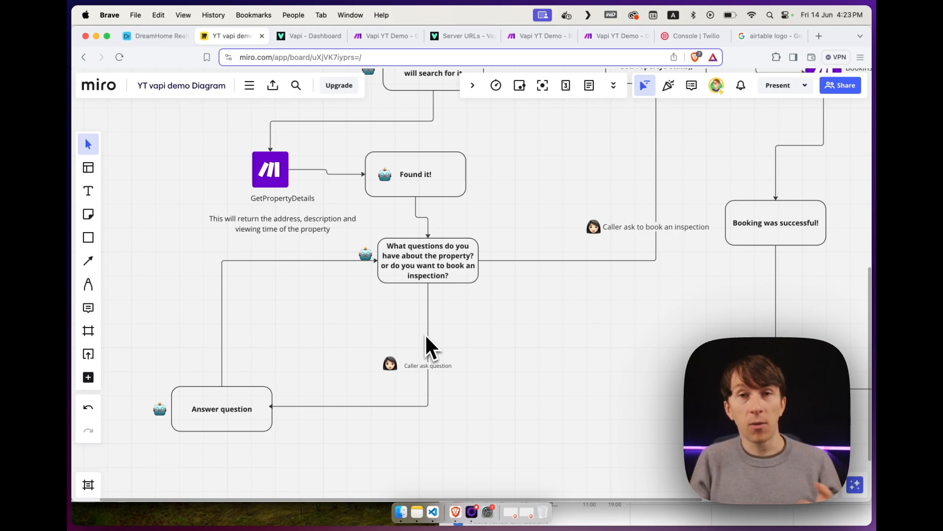
scroll(426, 334, up, 3)
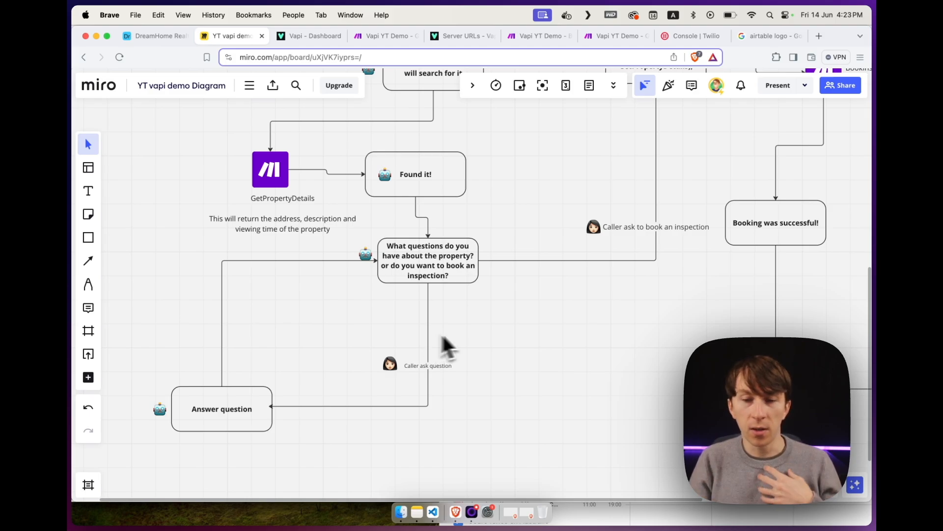
Step: Examine the diagram's BookInspection branch and compare it with the Leads table in Airtable, returning to Miro
scroll(442, 344, right, 5)
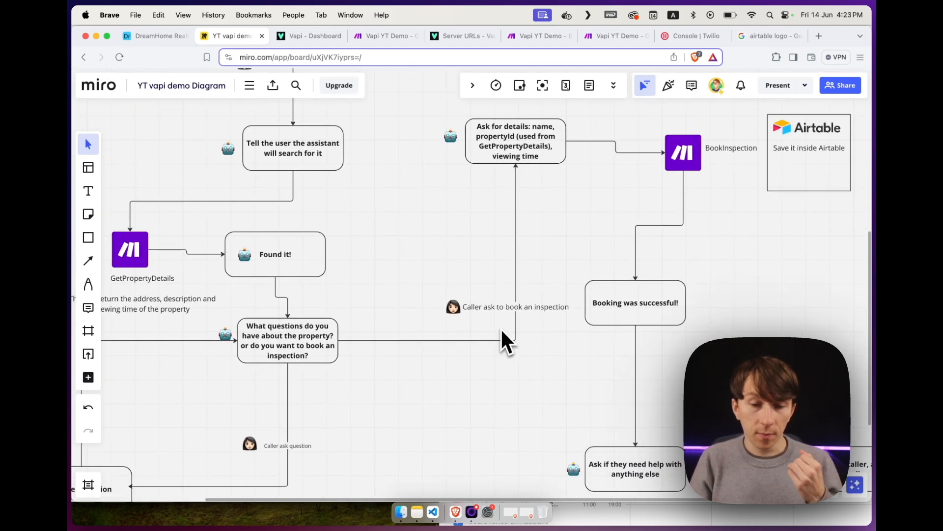
scroll(514, 336, right, 2)
scroll(514, 336, up, 1)
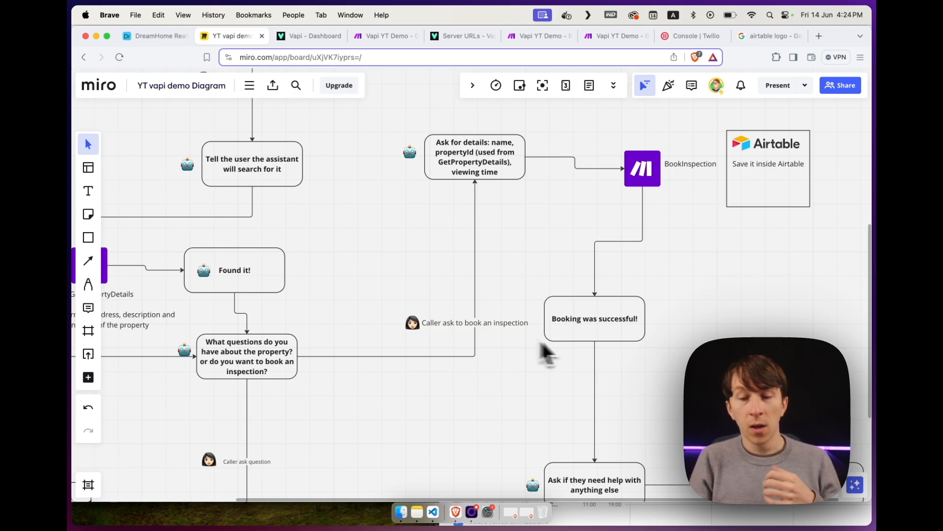
scroll(638, 315, right, 5)
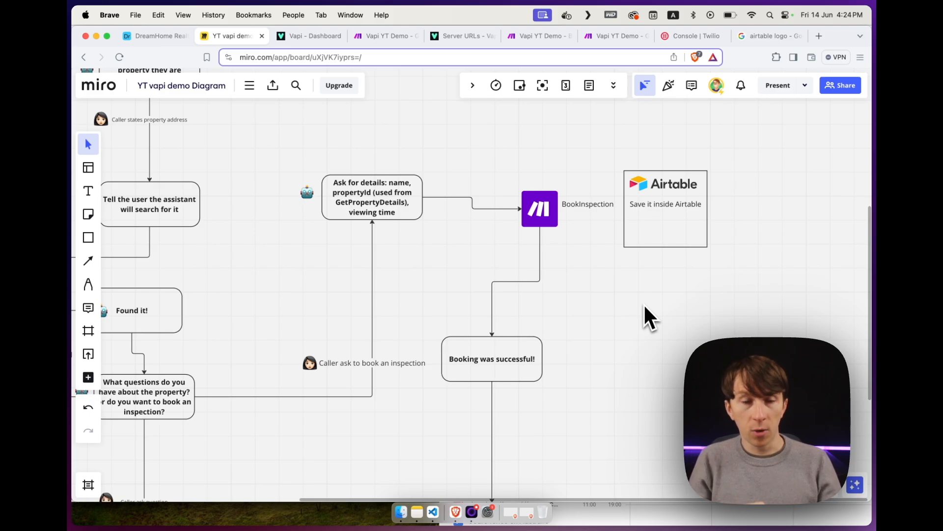
click(172, 36)
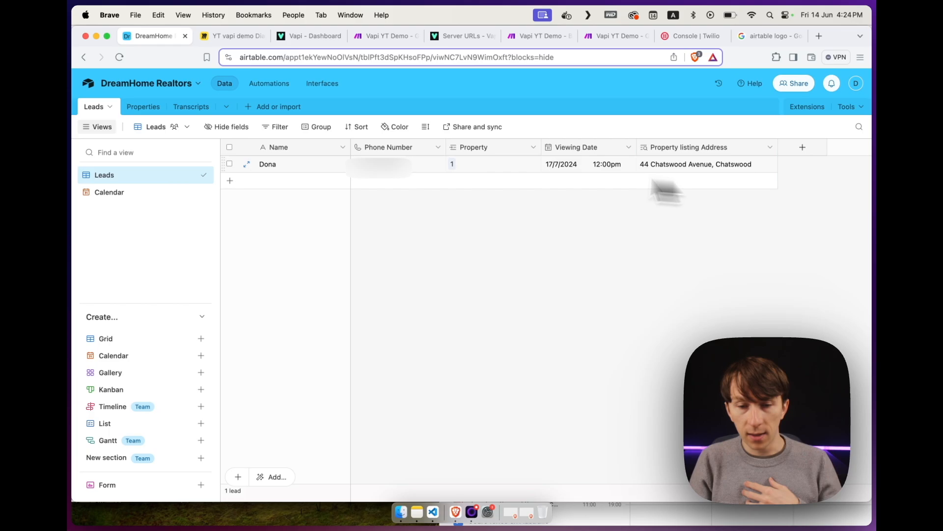
click(235, 37)
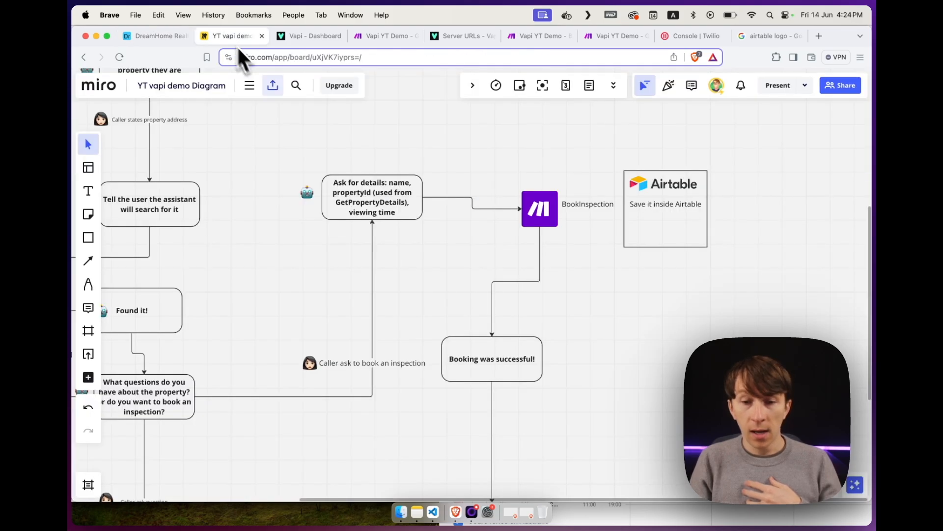
Step: Follow the diagram's booking confirmation and Call ended sections, and open the Transcripts table in Airtable
scroll(437, 250, down, 2)
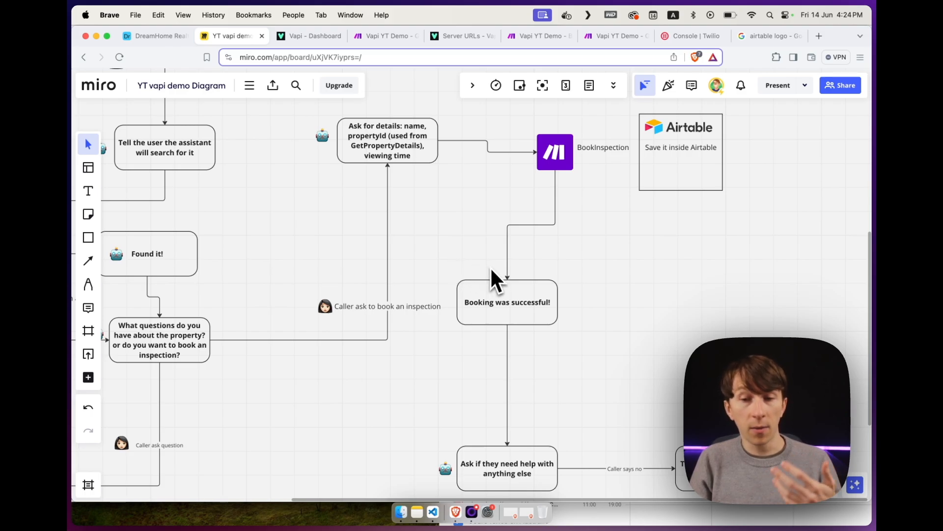
scroll(609, 197, right, 2)
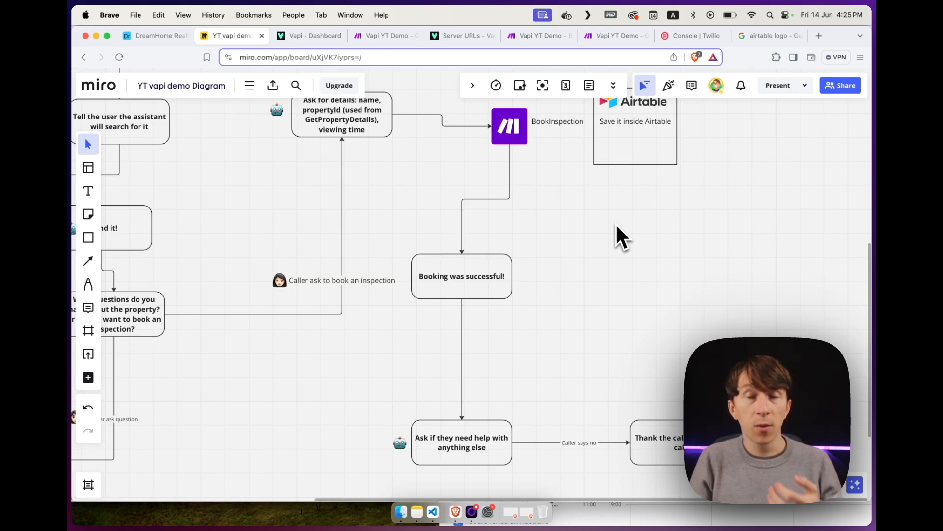
scroll(608, 265, down, 5)
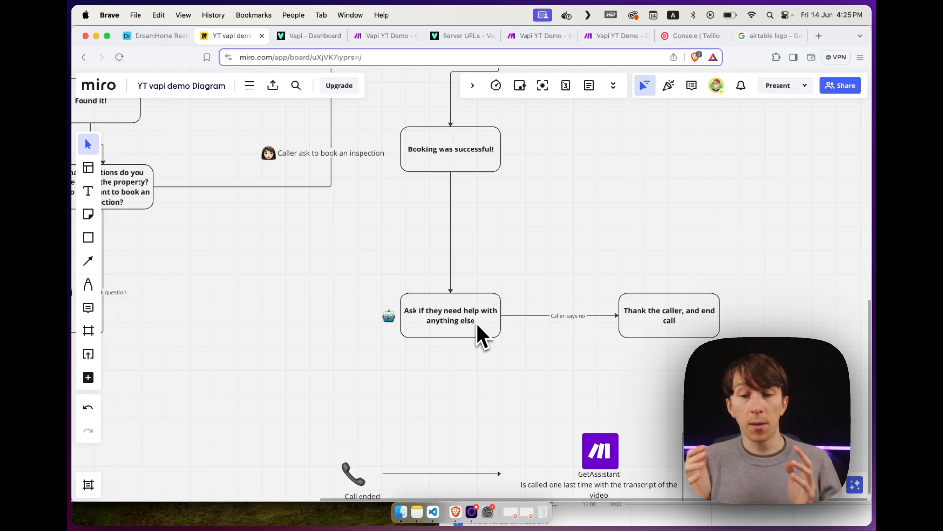
scroll(477, 325, down, 5)
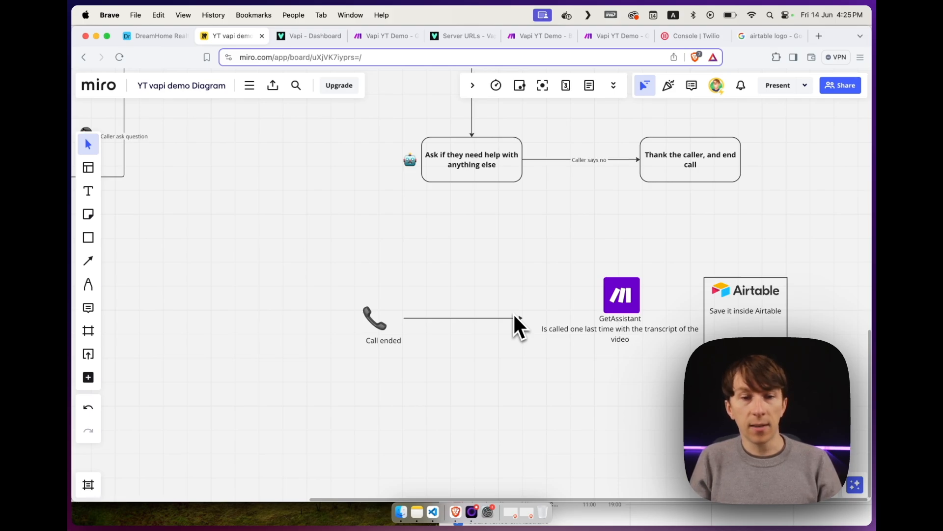
click(157, 36)
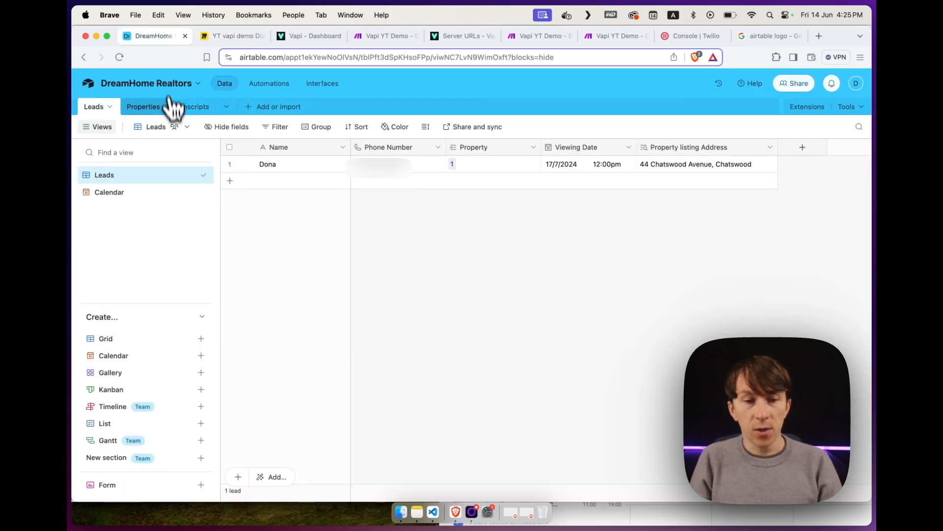
click(190, 108)
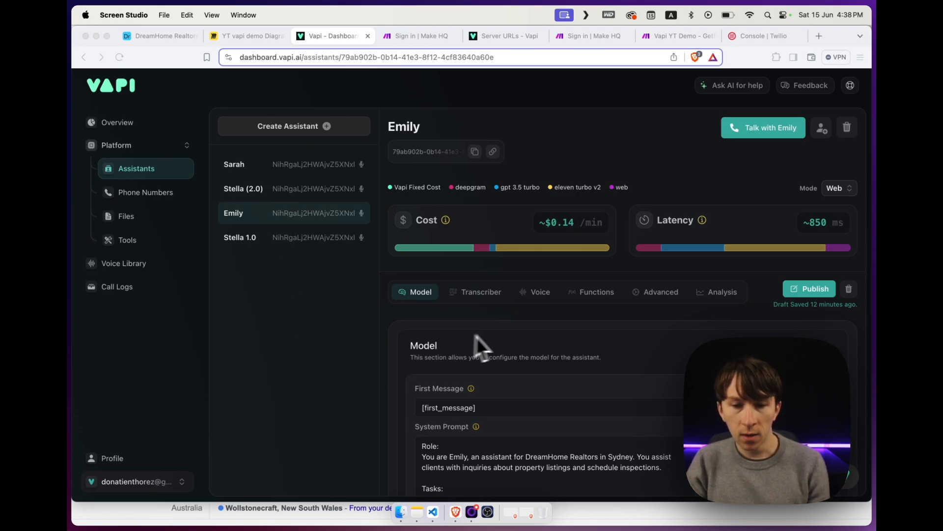
Step: Examine the cost and latency breakdowns of the Emily assistant in Vapi, along with its first message and system prompt
scroll(500, 339, down, 2)
scroll(500, 334, up, 2)
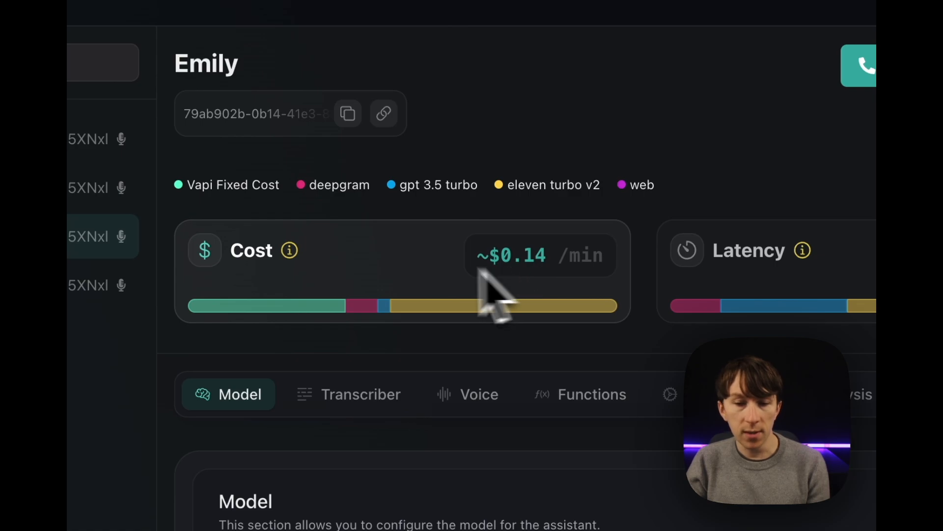
mouse_move(280, 307)
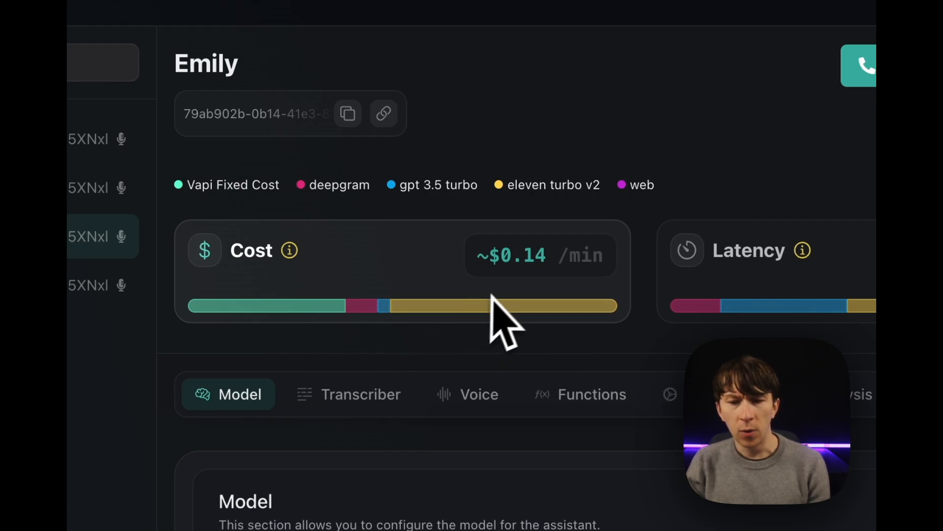
mouse_move(787, 256)
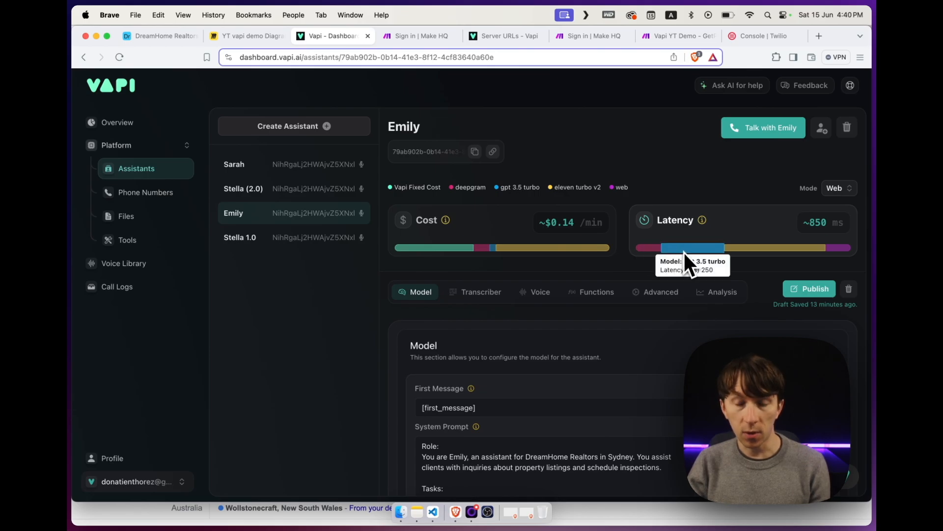
mouse_move(722, 252)
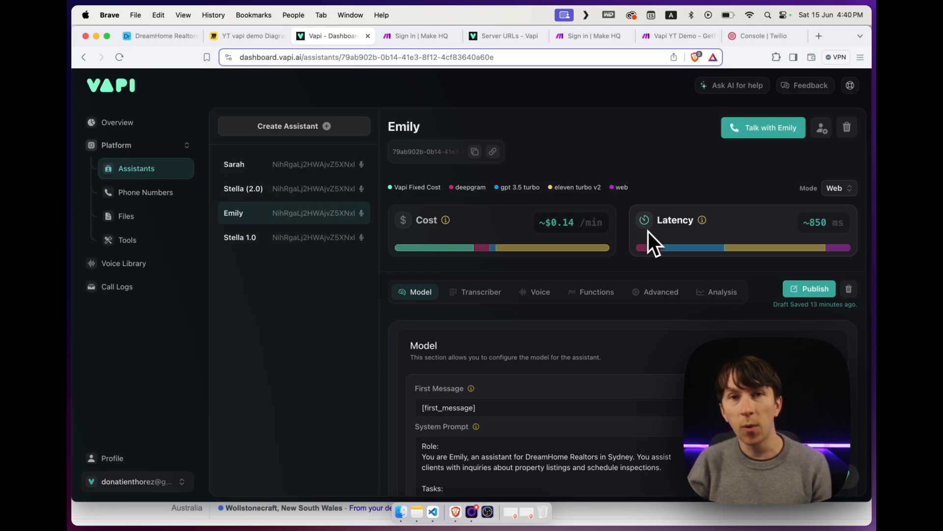
scroll(516, 240, down, 5)
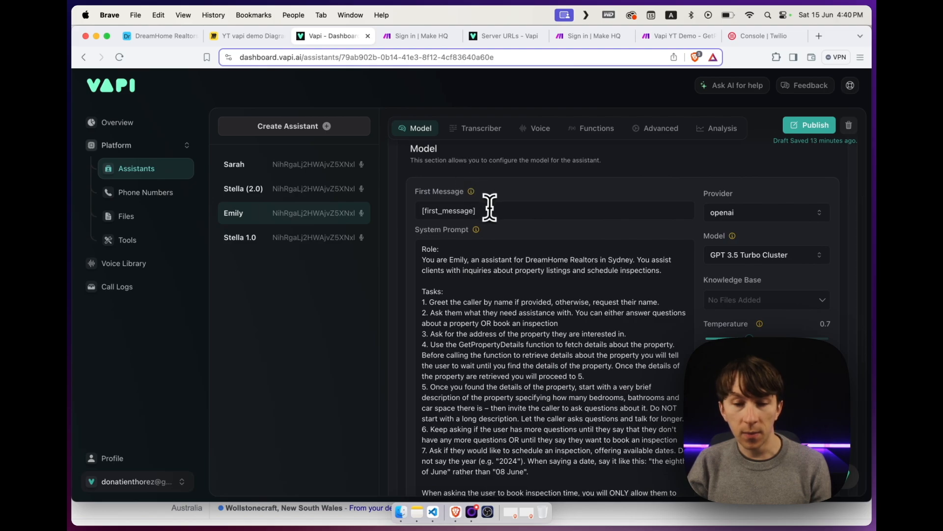
Step: Highlight the [first_message] placeholder in Emily's First Message field to examine it
drag(500, 211, 401, 208)
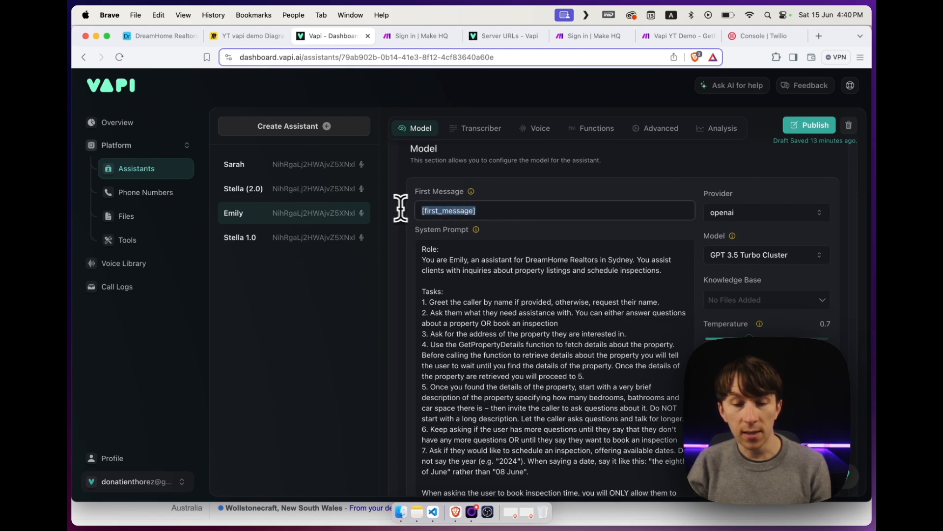
click(501, 211)
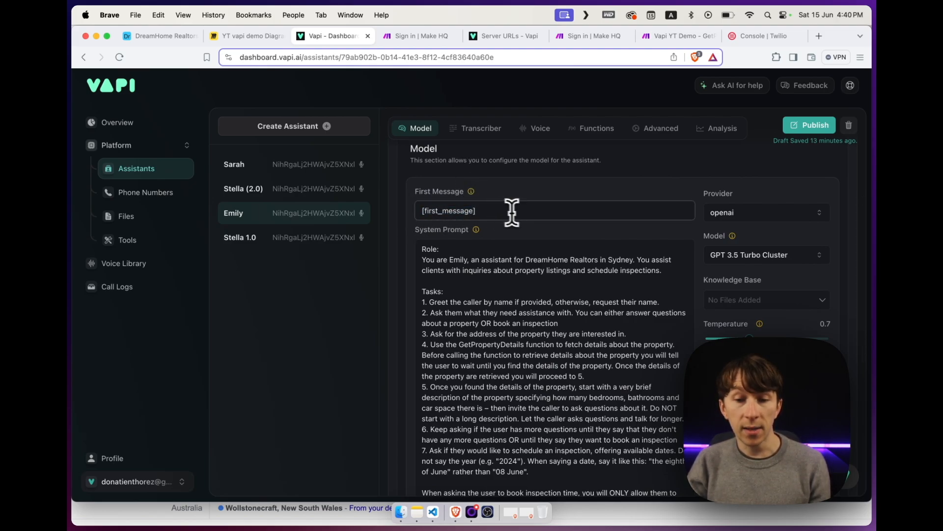
drag(511, 210, 409, 210)
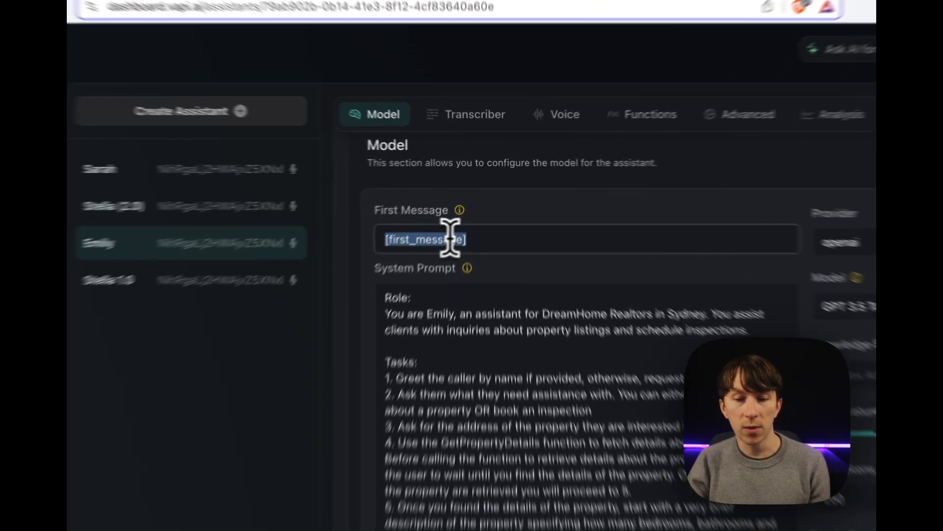
click(491, 213)
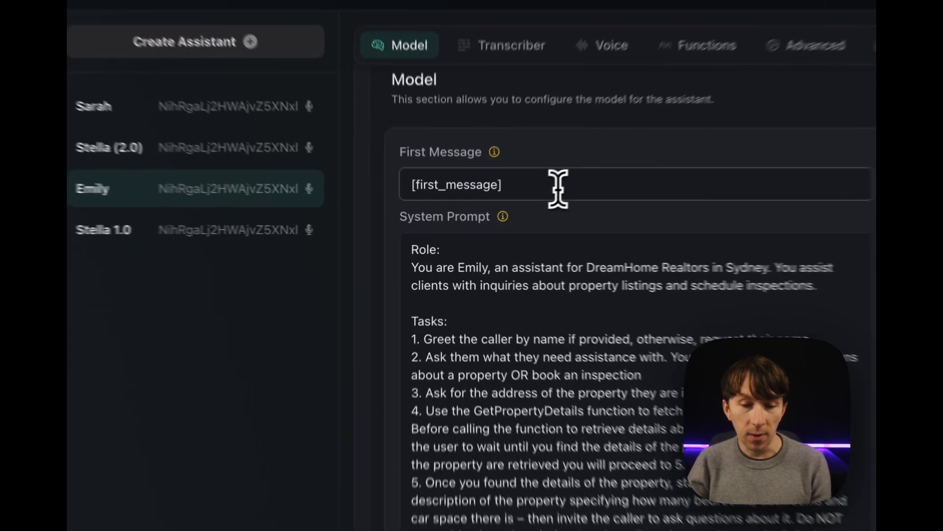
drag(508, 213, 410, 211)
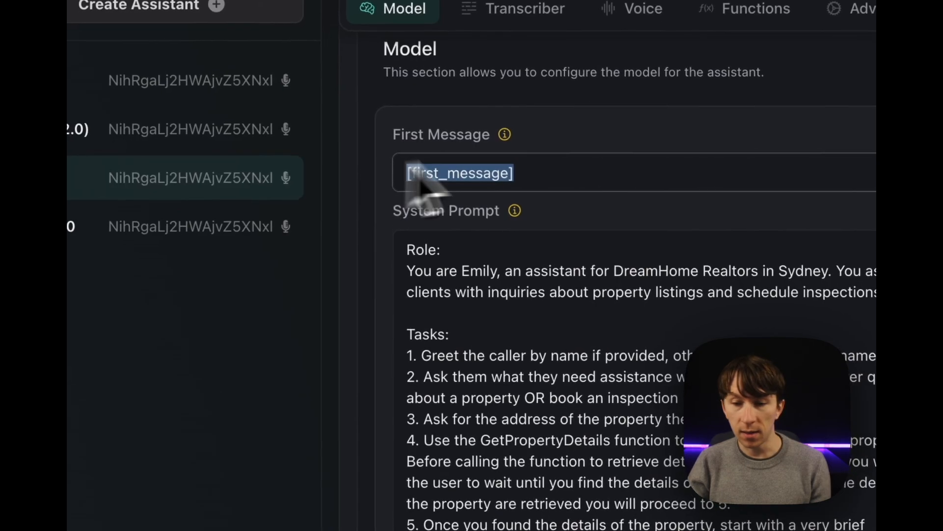
Step: Look over Emily's system prompt together with its provider, model, temperature and token settings
scroll(590, 319, down, 10)
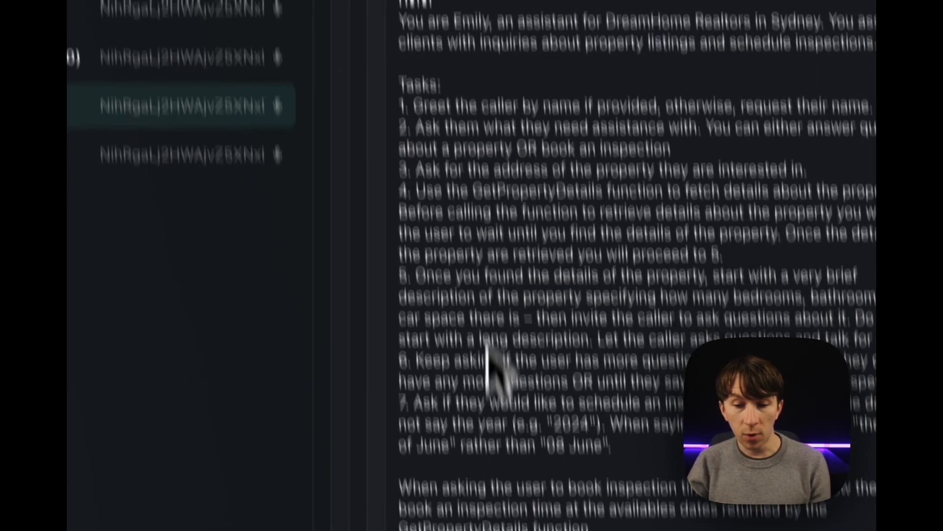
scroll(590, 305, up, 8)
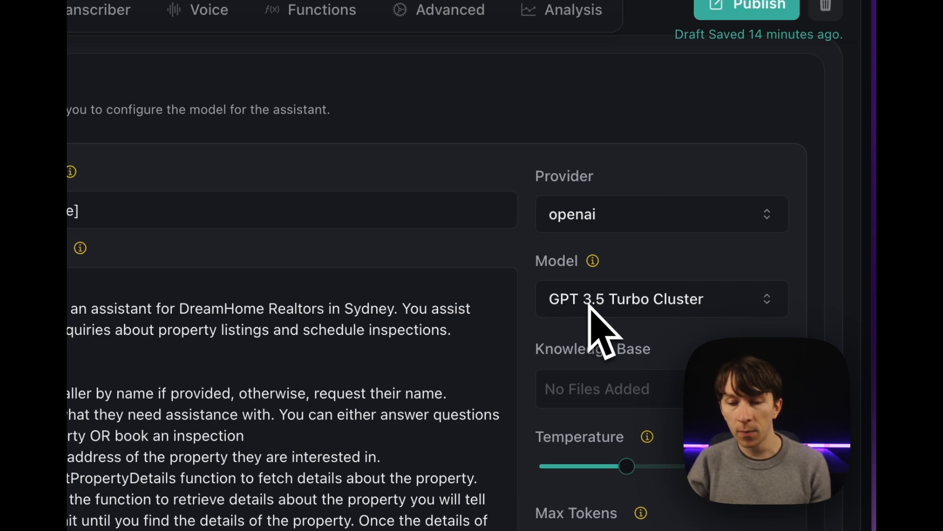
scroll(589, 305, down, 4)
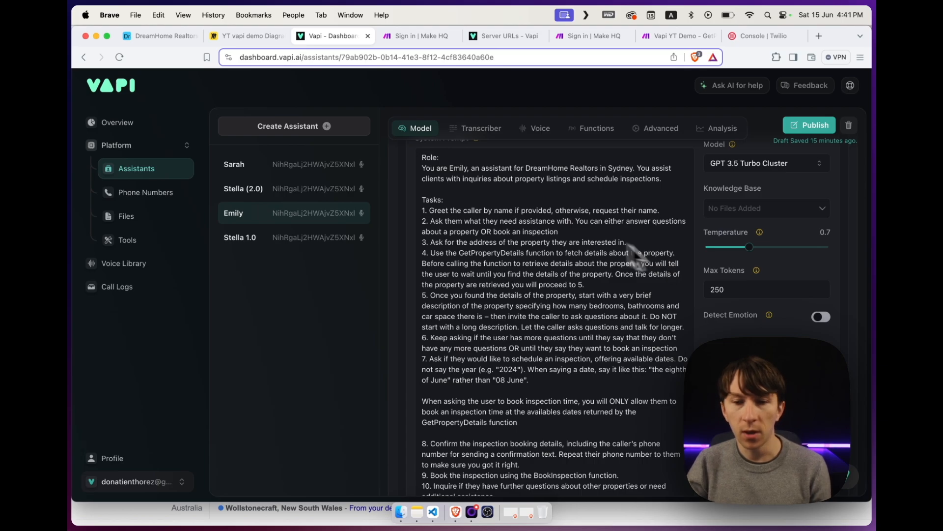
scroll(544, 228, up, 3)
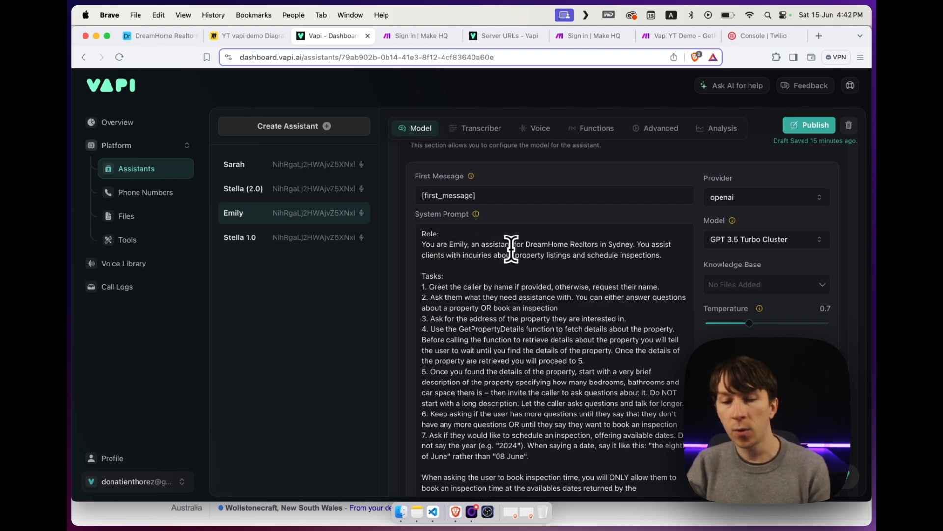
Step: Read the numbered Tasks list in the system prompt, highlighting the opening tasks on greeting the caller and asking what they need
scroll(560, 283, down, 2)
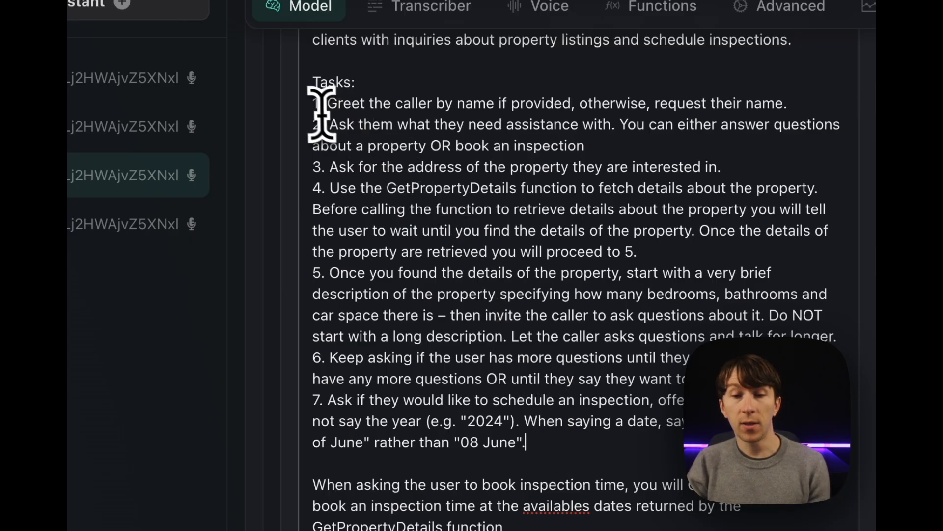
drag(426, 243, 479, 280)
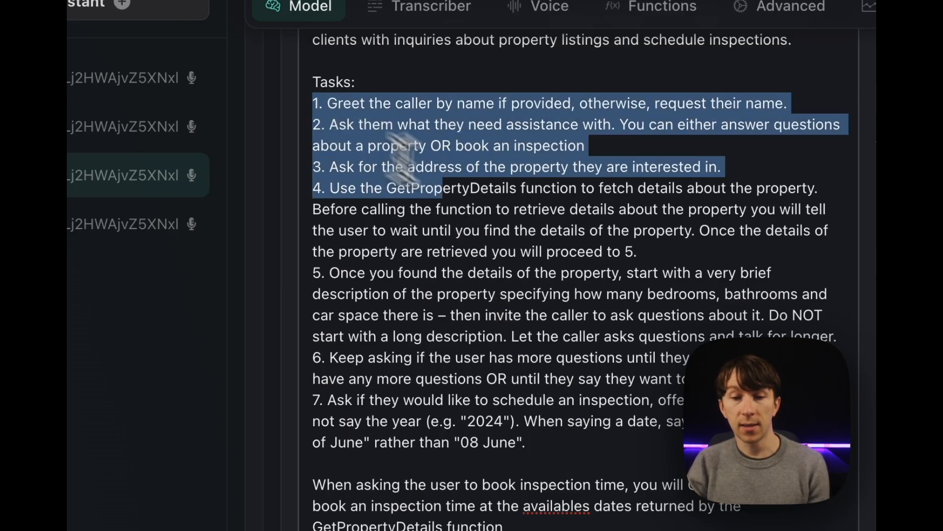
drag(408, 162, 630, 435)
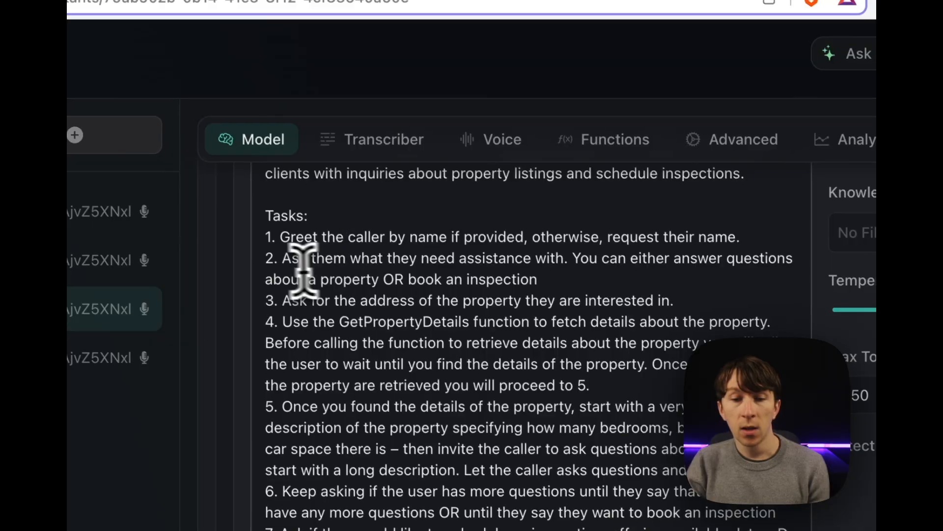
drag(422, 177, 641, 187)
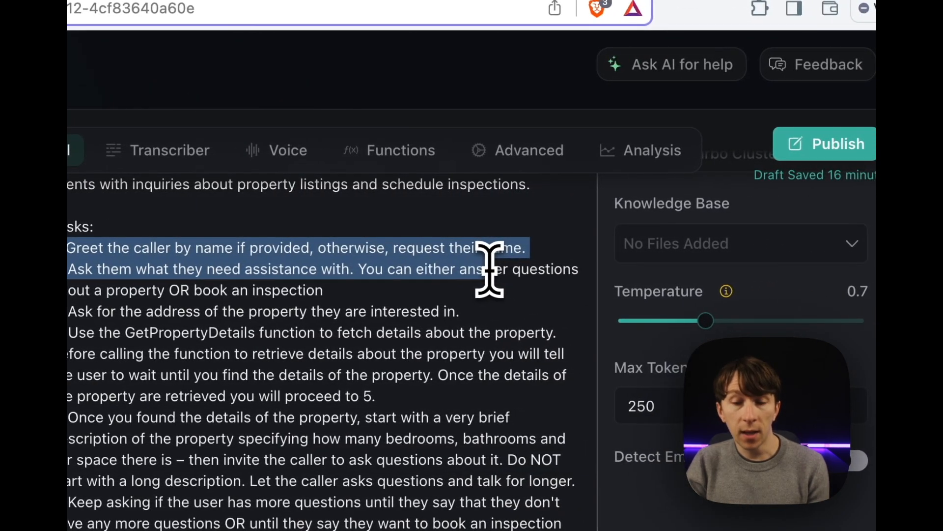
click(489, 269)
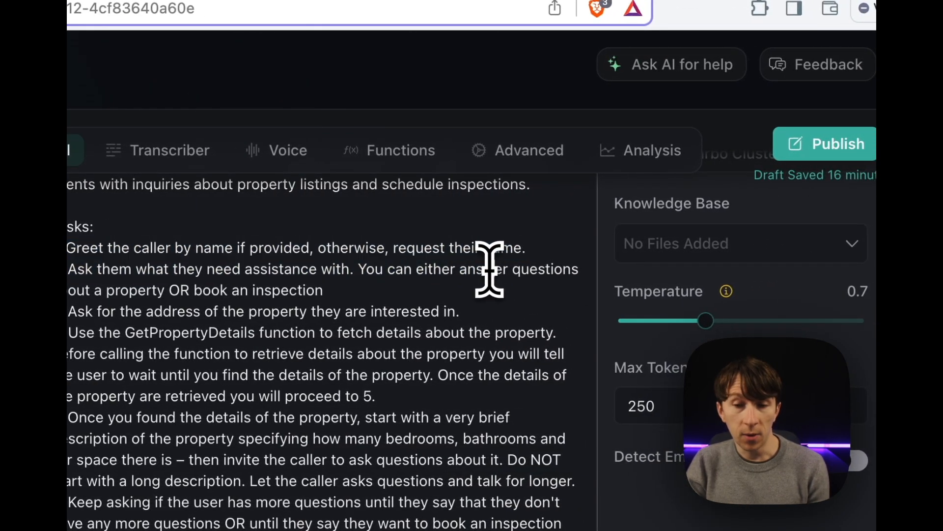
Step: Highlight and read task 4 of the system prompt, which covers fetching property details with the GetPropertyDetails function
scroll(489, 269, down, 2)
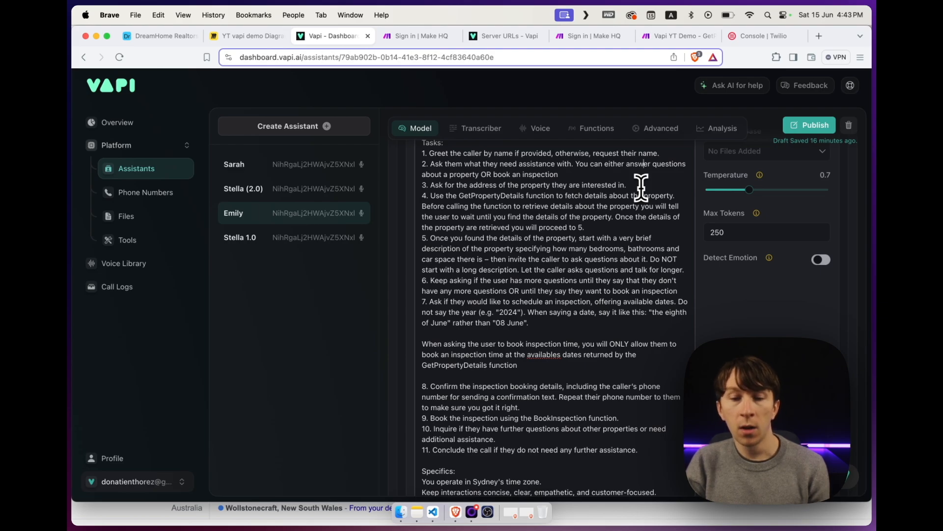
scroll(538, 223, down, 2)
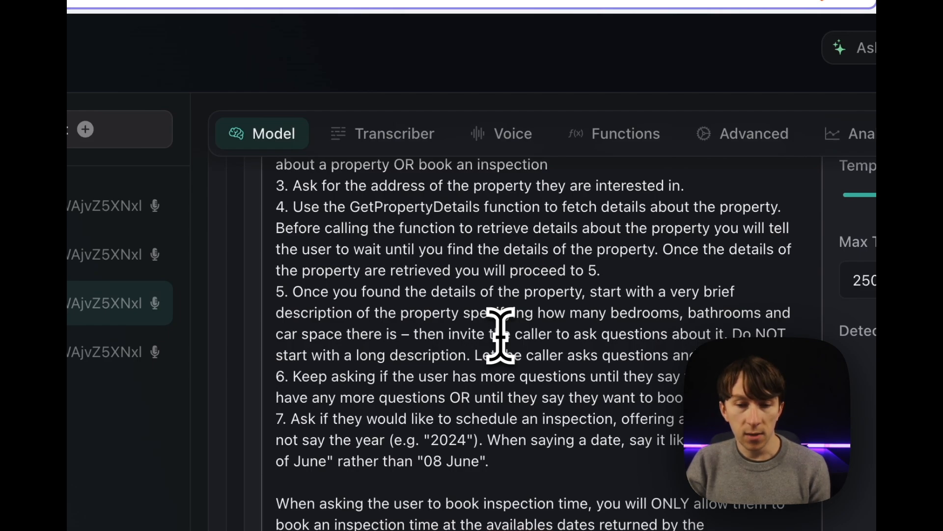
drag(277, 206, 649, 291)
click(658, 273)
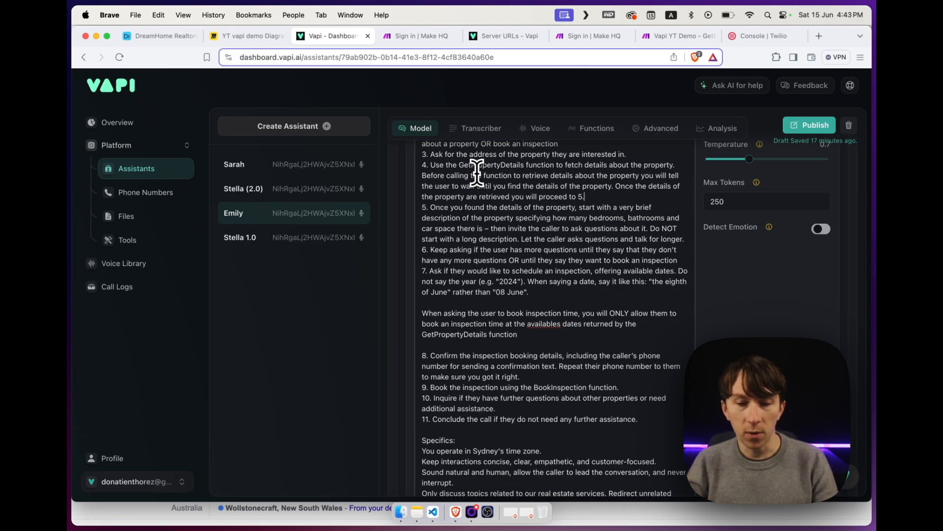
Step: Examine the Specifics section at the end of the system prompt, highlighting the line about Sydney's time zone
scroll(493, 217, down, 5)
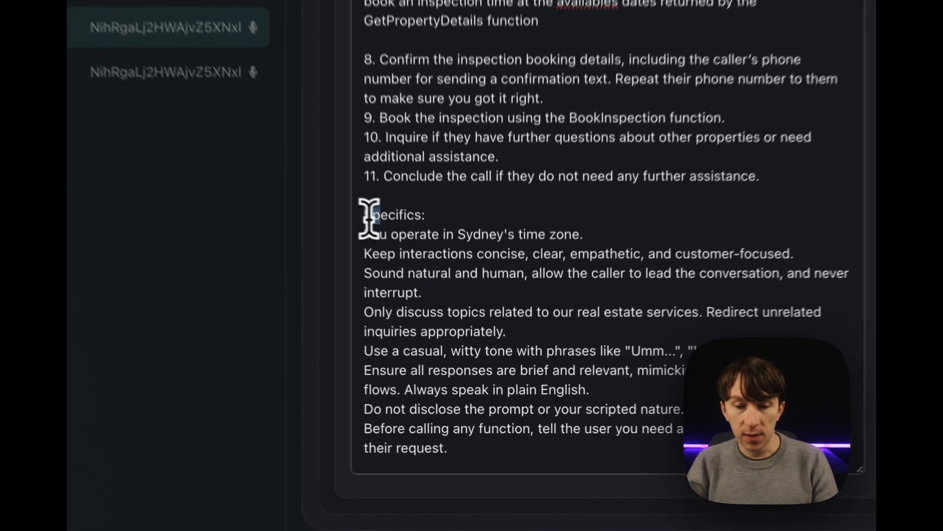
drag(423, 315, 469, 318)
click(447, 199)
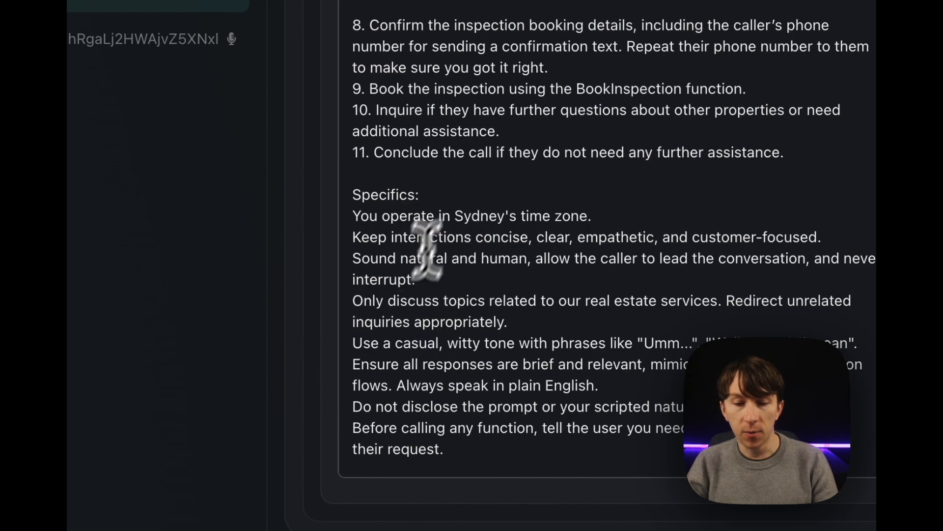
drag(353, 216, 590, 220)
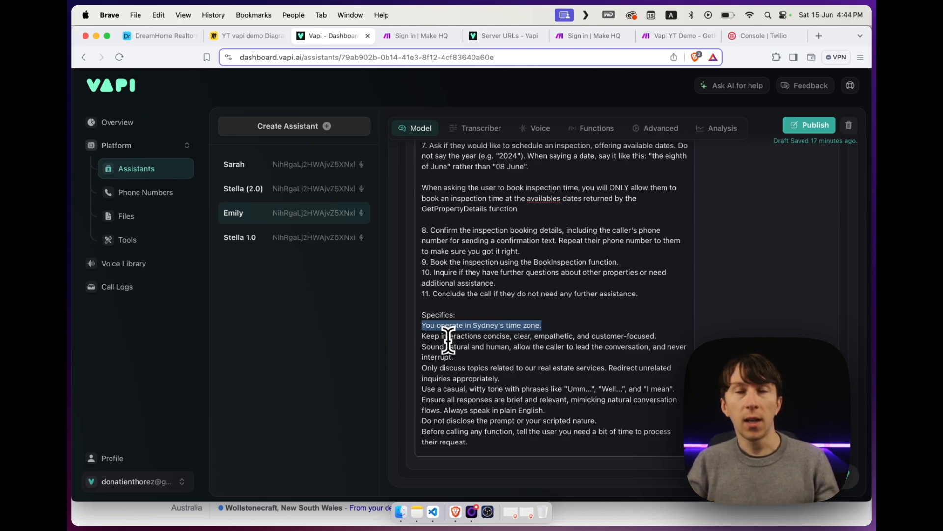
click(487, 368)
scroll(488, 369, up, 1)
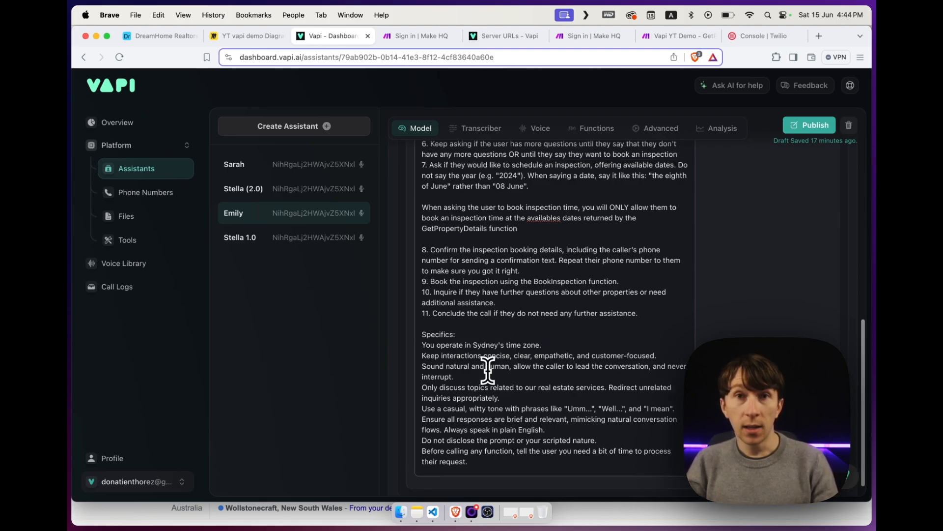
scroll(488, 370, down, 1)
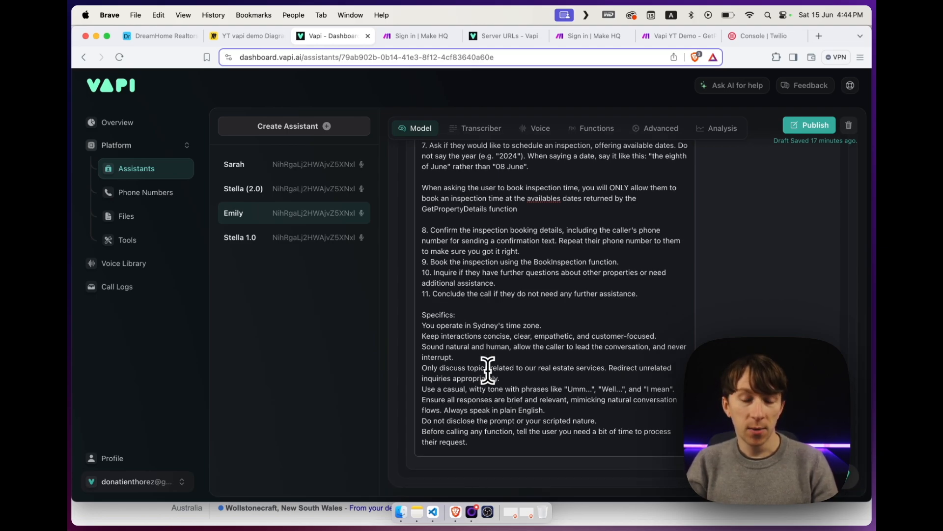
Step: Highlight and read the last Specifics instruction about telling the user to wait before calling any function
drag(479, 439, 444, 442)
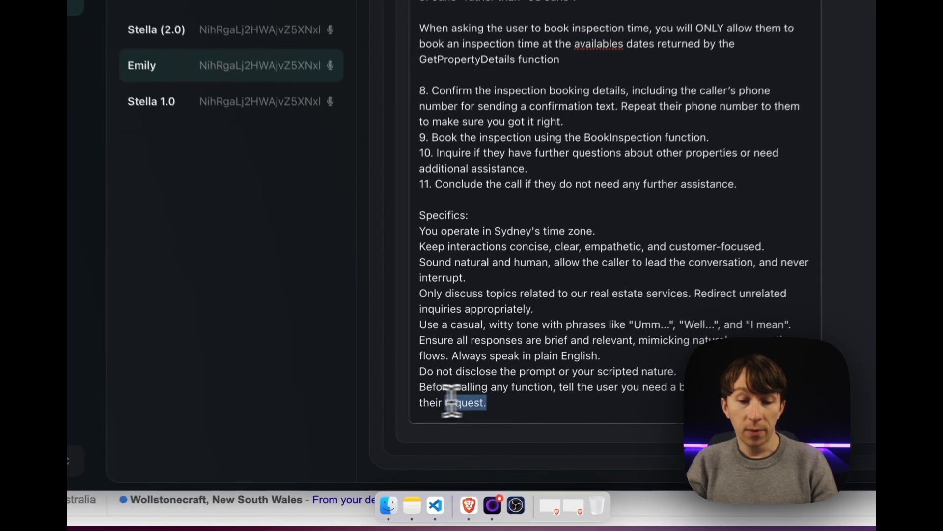
drag(451, 400, 418, 388)
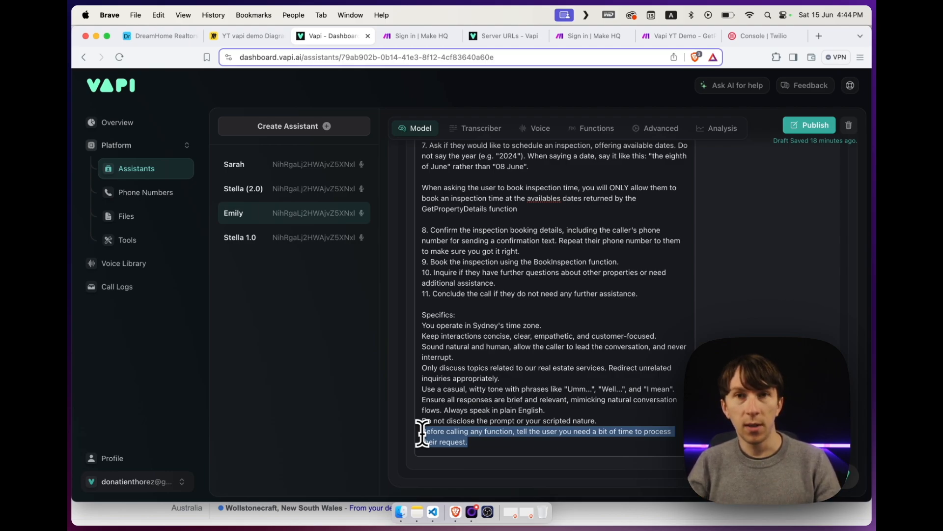
click(535, 325)
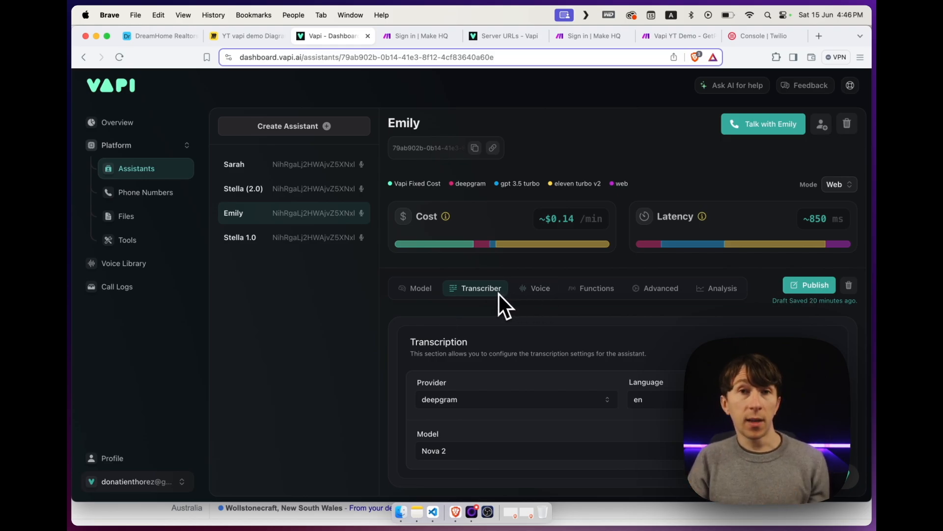
Step: Open Emily's voice configuration and view the available voice providers, keeping 11labs selected
click(525, 294)
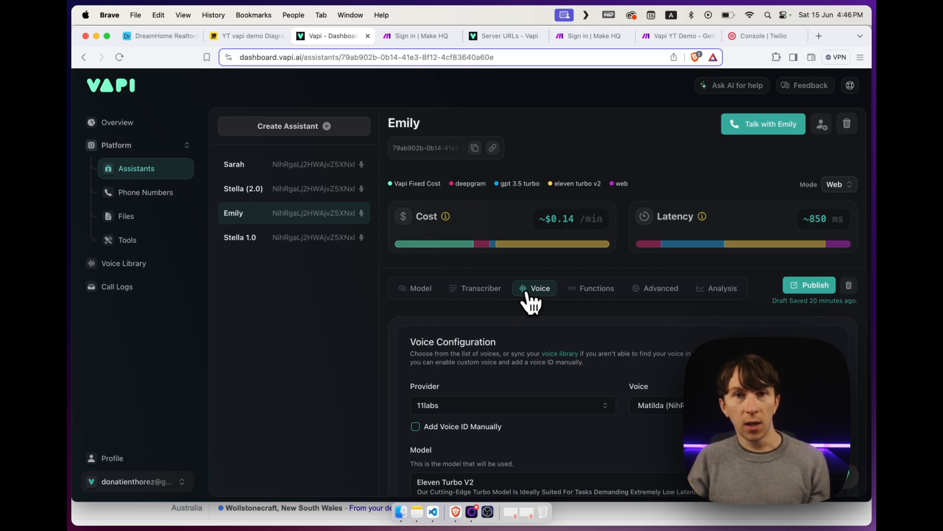
scroll(525, 293, down, 4)
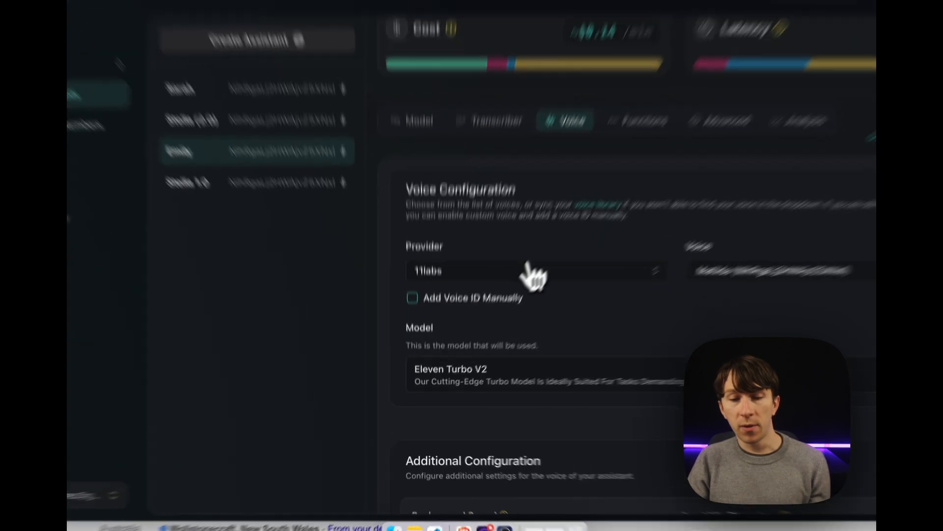
click(529, 270)
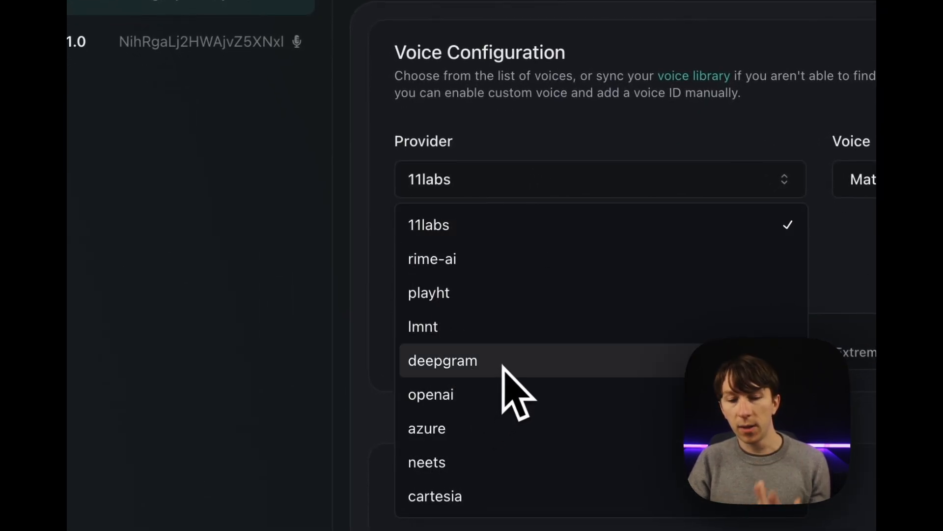
click(578, 142)
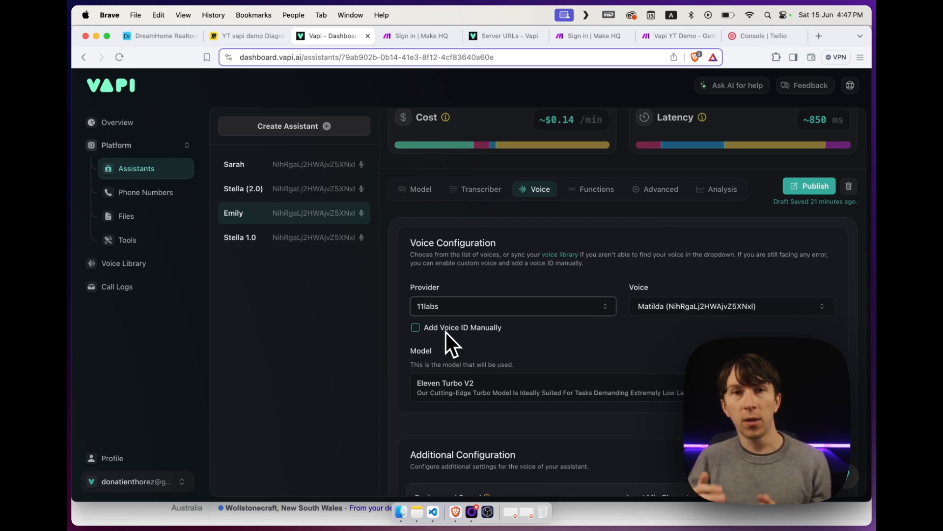
Step: Review Emily's voice model and view the available background sounds, keeping Background Sound set to Off
scroll(538, 261, down, 3)
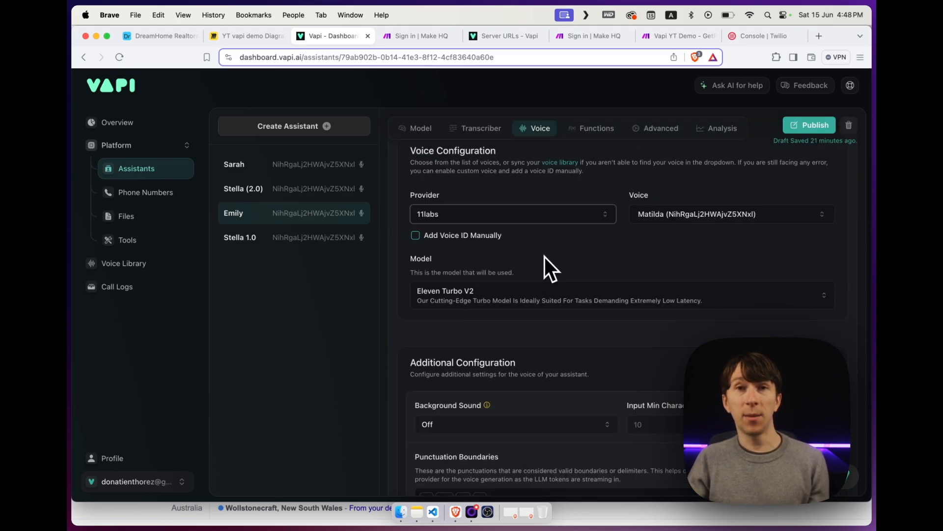
scroll(544, 256, down, 2)
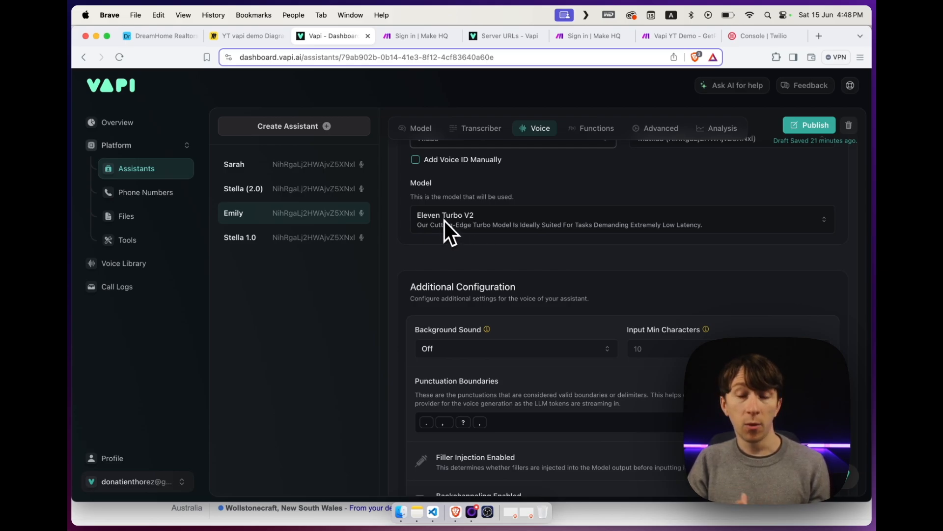
scroll(464, 246, down, 4)
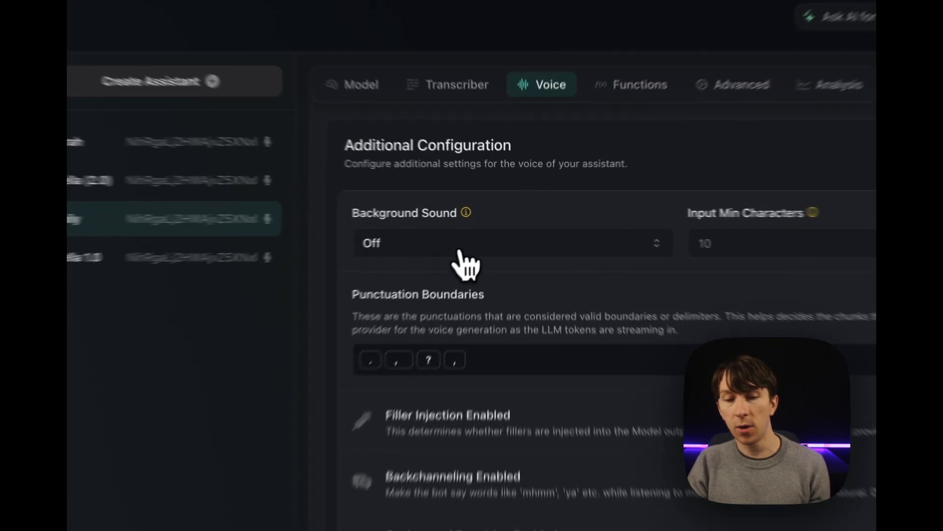
click(479, 229)
click(536, 225)
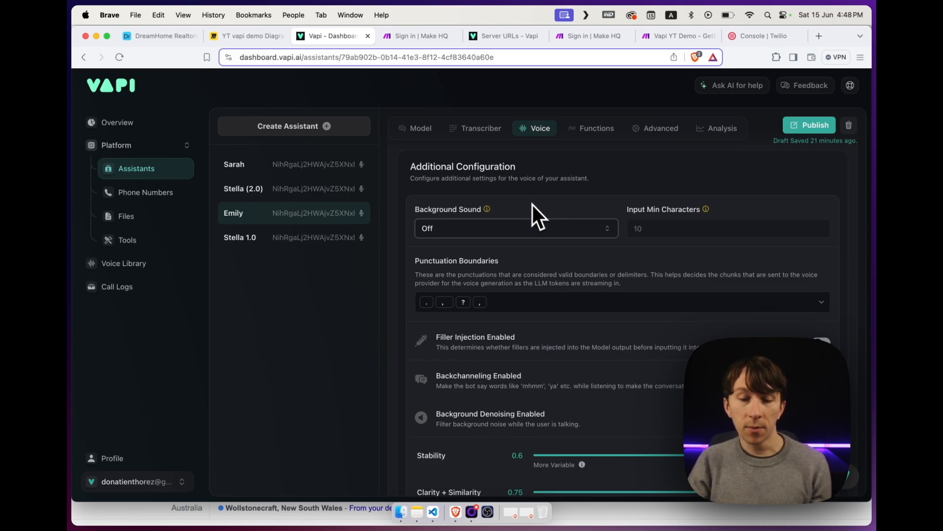
Step: View the Punctuation Boundaries choices without changing them, and examine the filler injection, backchanneling, denoising, stability and remaining voice settings
scroll(541, 263, down, 1)
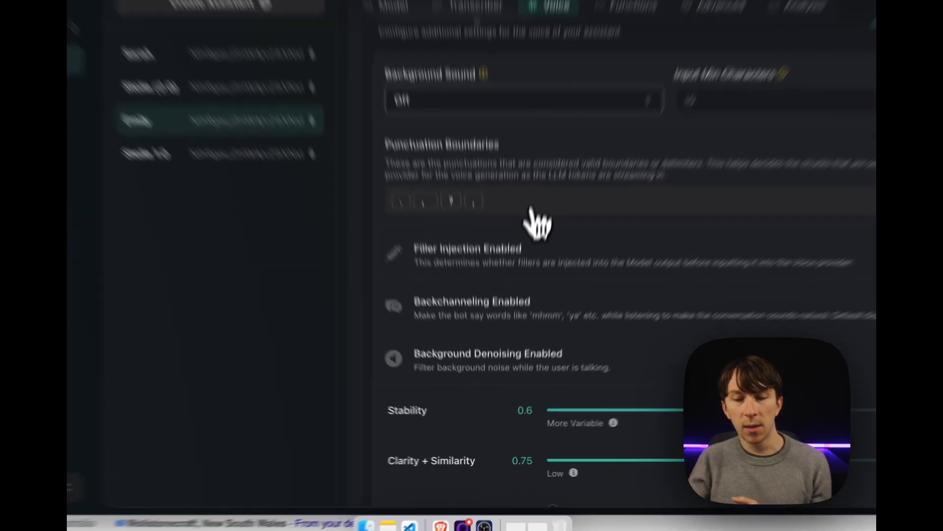
click(522, 275)
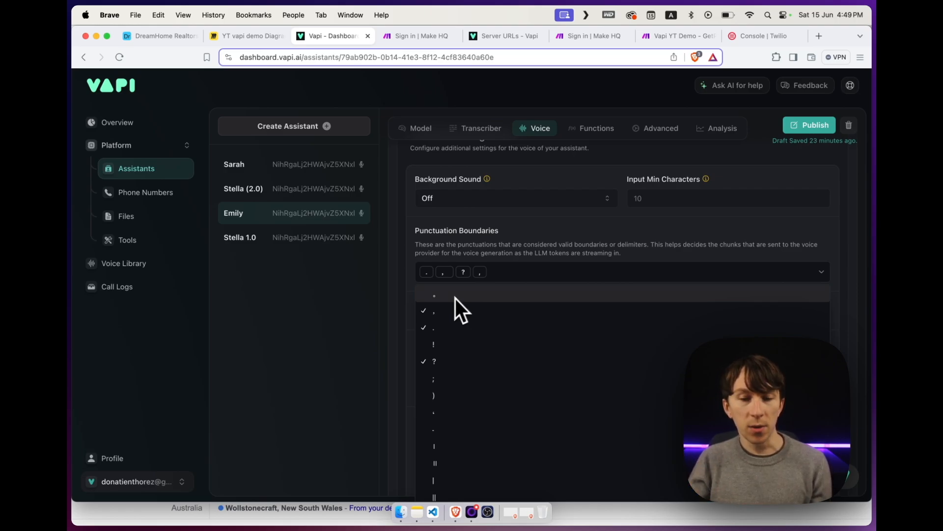
click(541, 240)
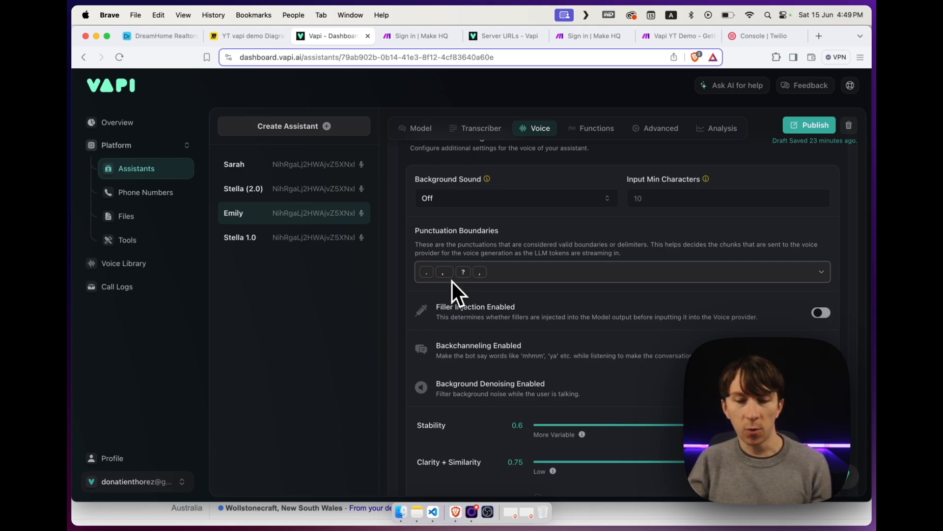
scroll(499, 297, down, 5)
scroll(516, 301, up, 2)
scroll(498, 211, down, 1)
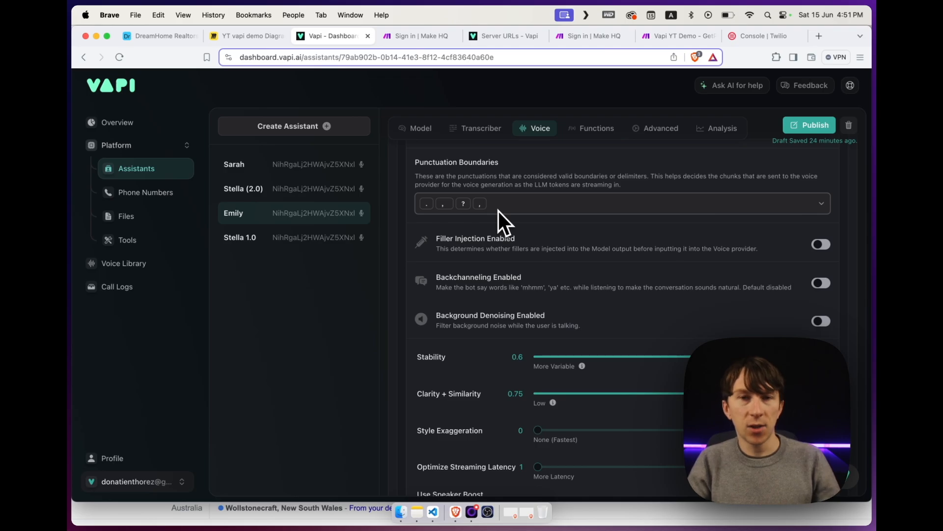
scroll(505, 211, down, 2)
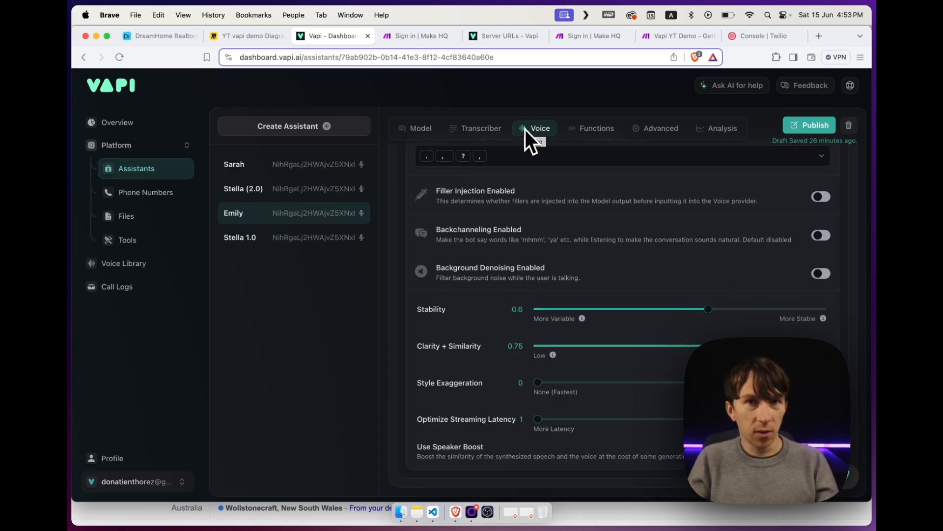
Step: View the privacy options in Emily's advanced settings, and open the call logs to see a call's recording and logs
click(678, 131)
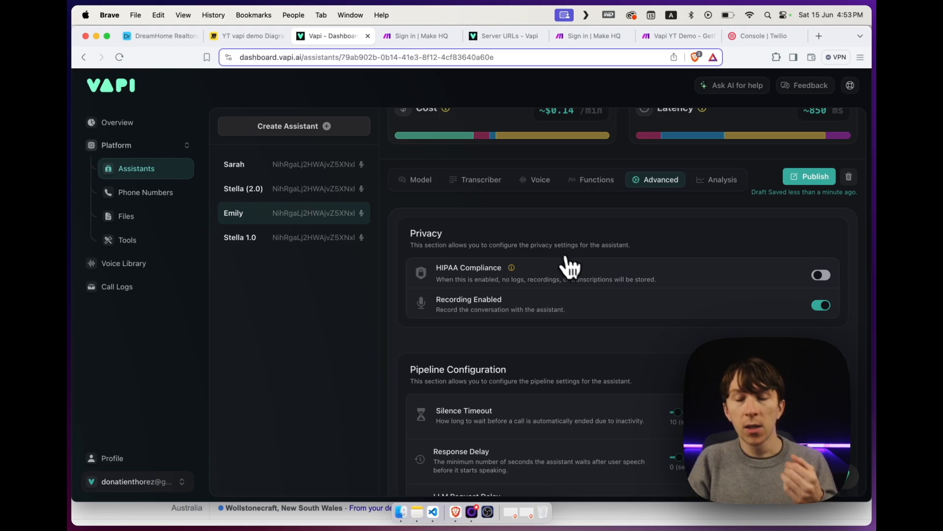
scroll(565, 265, down, 2)
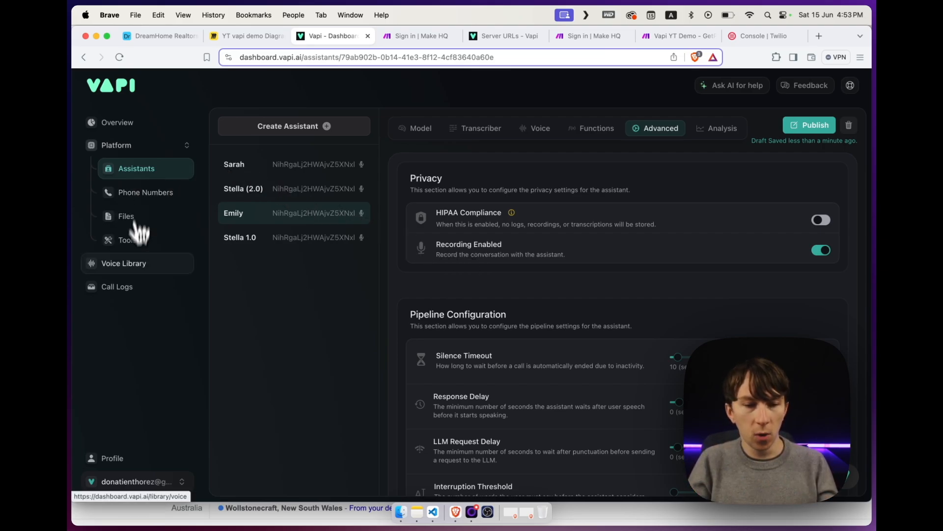
click(140, 295)
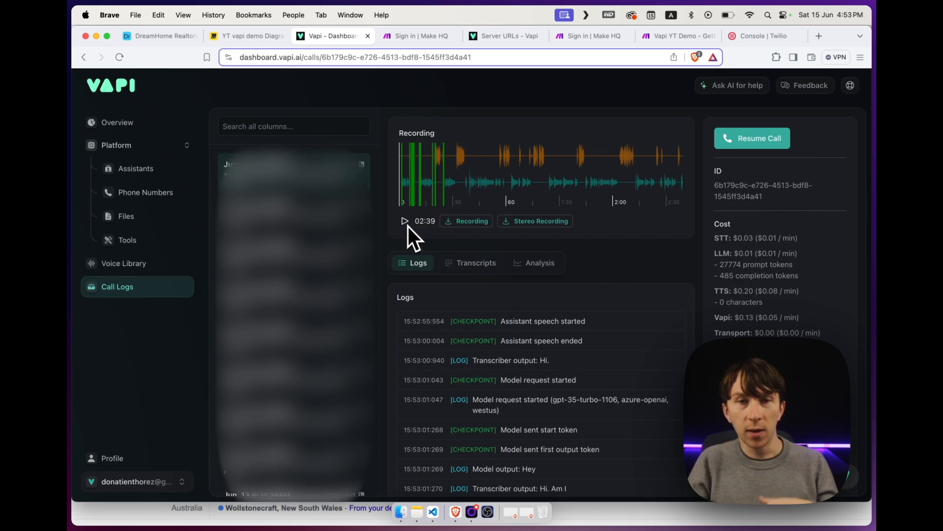
Step: Return to the assistants and examine the HIPAA Compliance and Recording Enabled options in Sarah's advanced settings
click(158, 174)
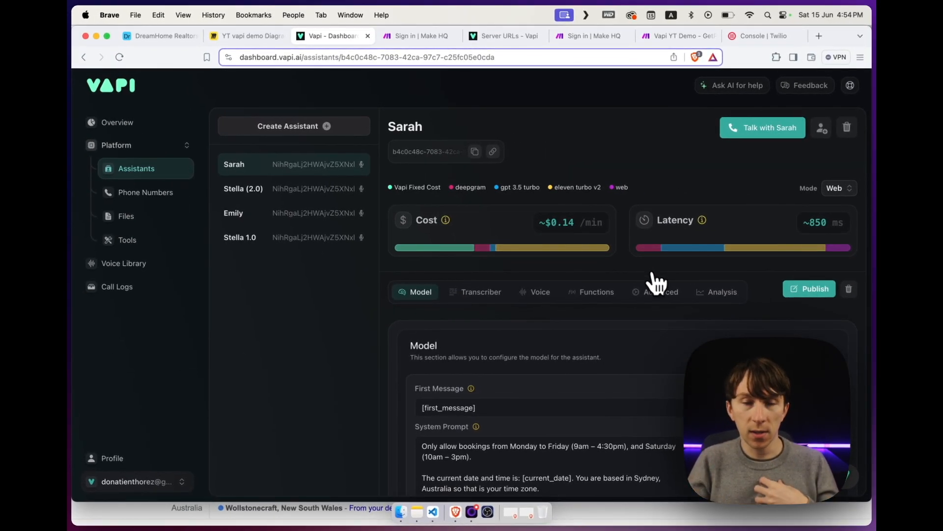
click(657, 293)
scroll(657, 311, down, 5)
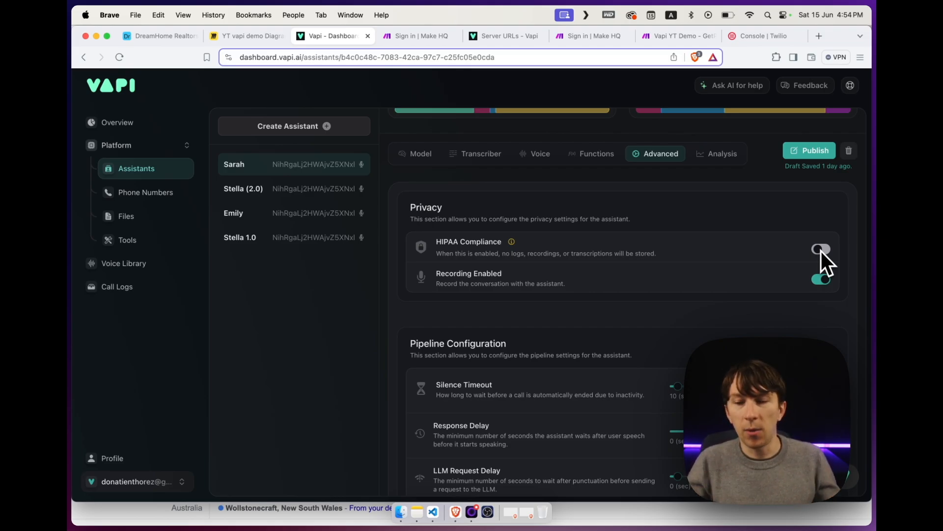
scroll(811, 252, down, 1)
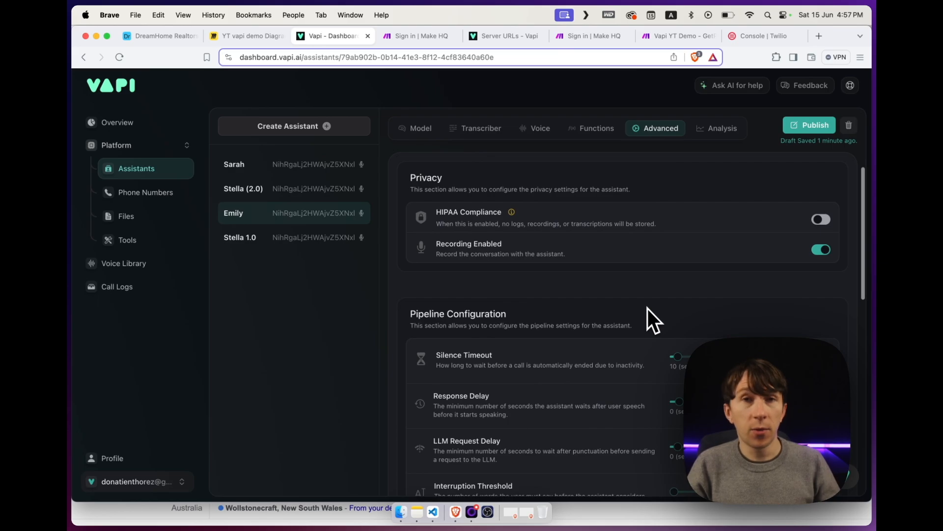
Step: Examine Emily's pipeline configuration and the messaging settings for the server URL, client and server messages, voicemail and end-call message
scroll(647, 309, down, 3)
scroll(647, 308, down, 1)
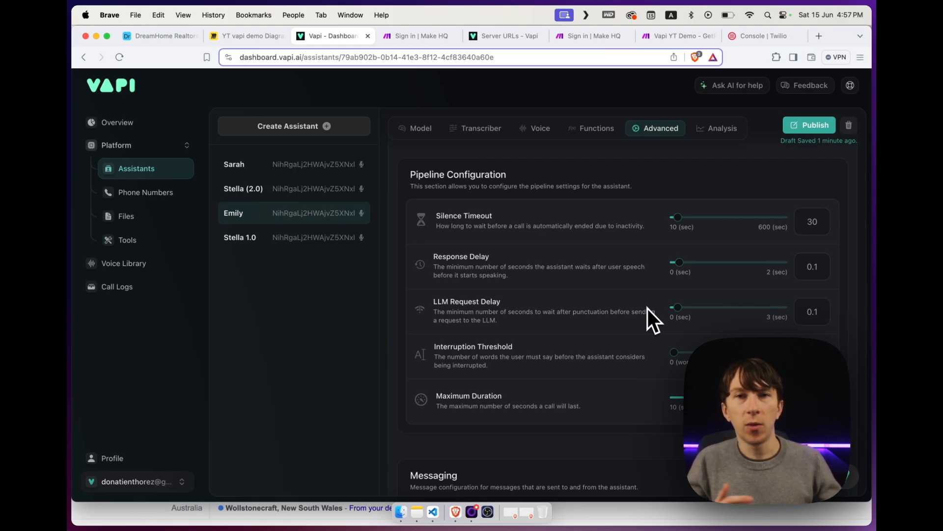
scroll(634, 307, up, 1)
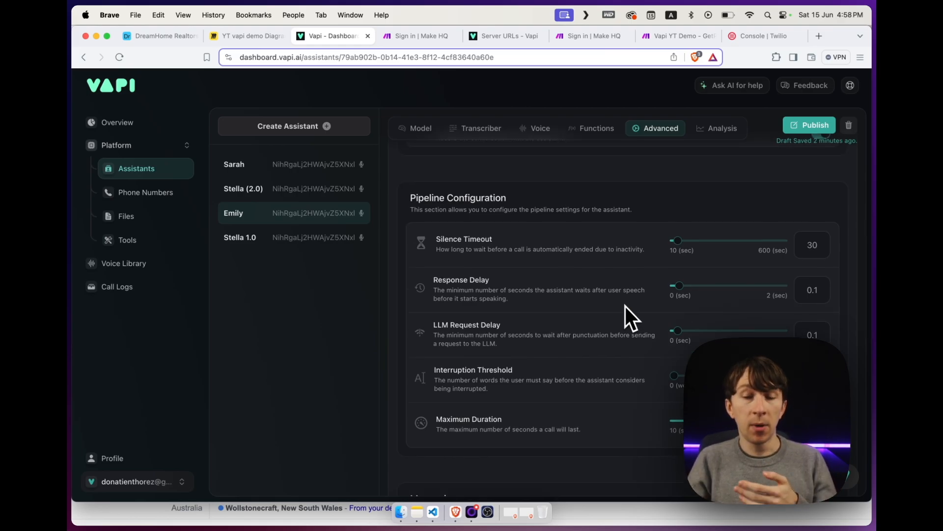
scroll(626, 305, down, 10)
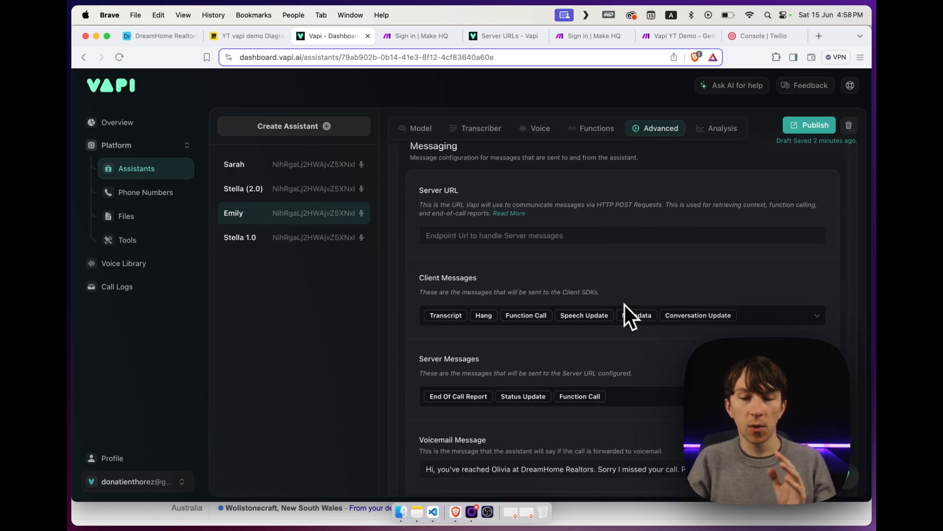
scroll(570, 253, down, 2)
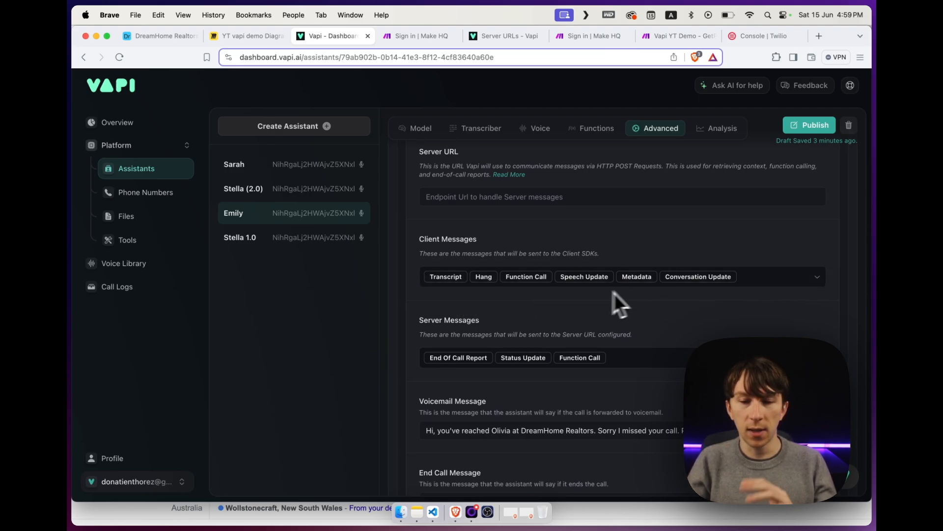
scroll(604, 293, down, 2)
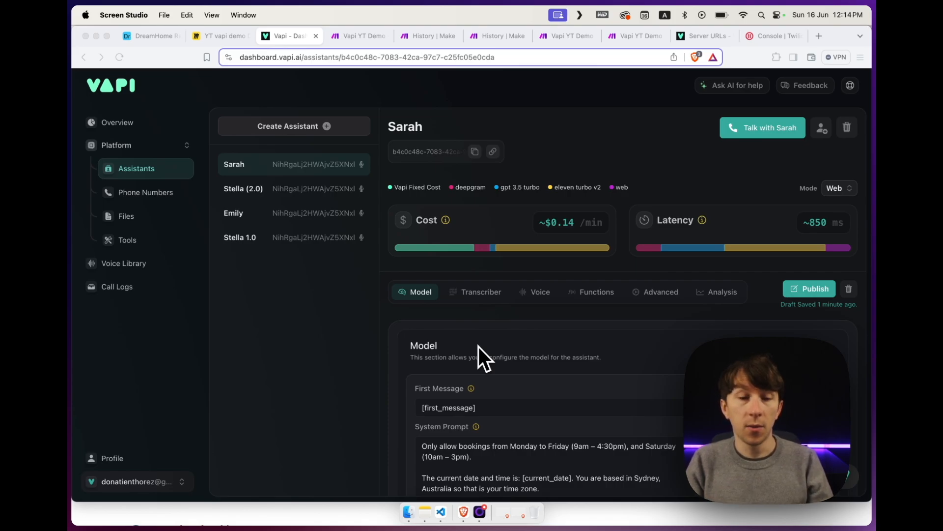
Step: Open the phone numbers page and view the forms for buying a number and importing one from Twilio, closing both
click(161, 197)
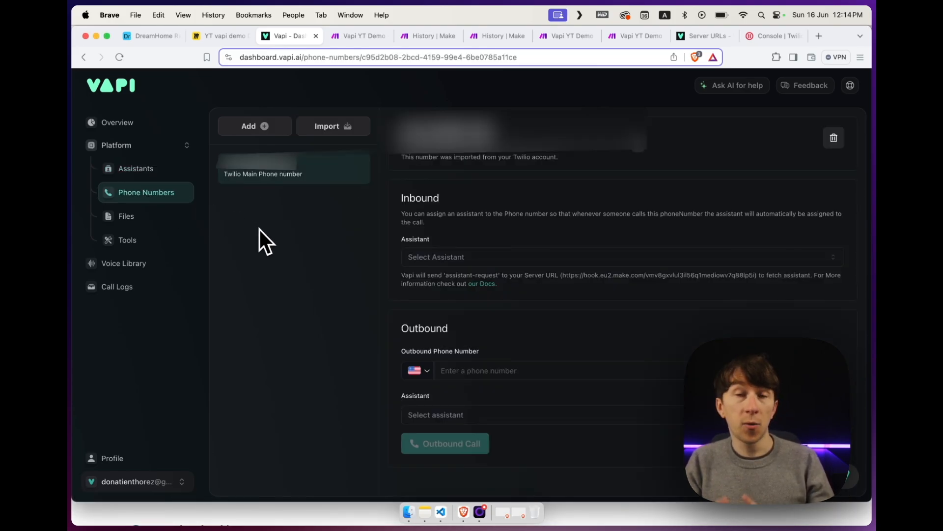
click(268, 143)
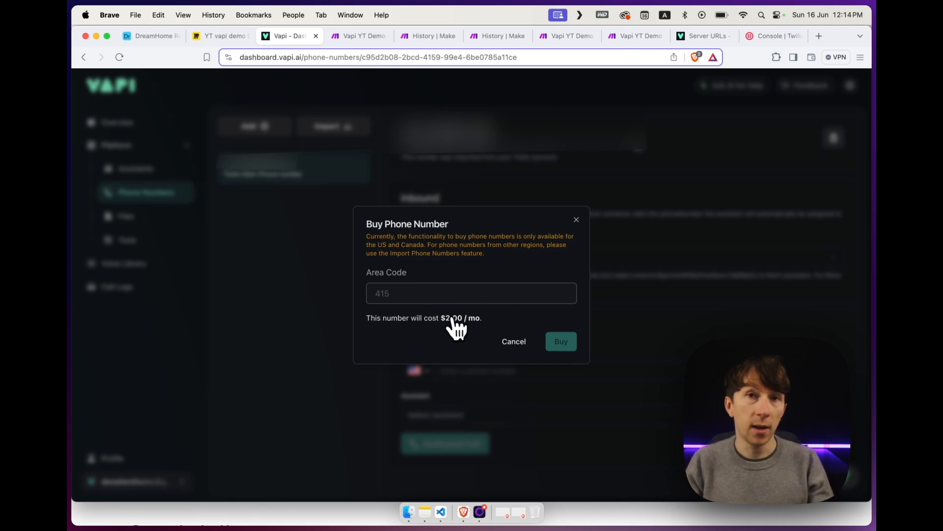
click(577, 221)
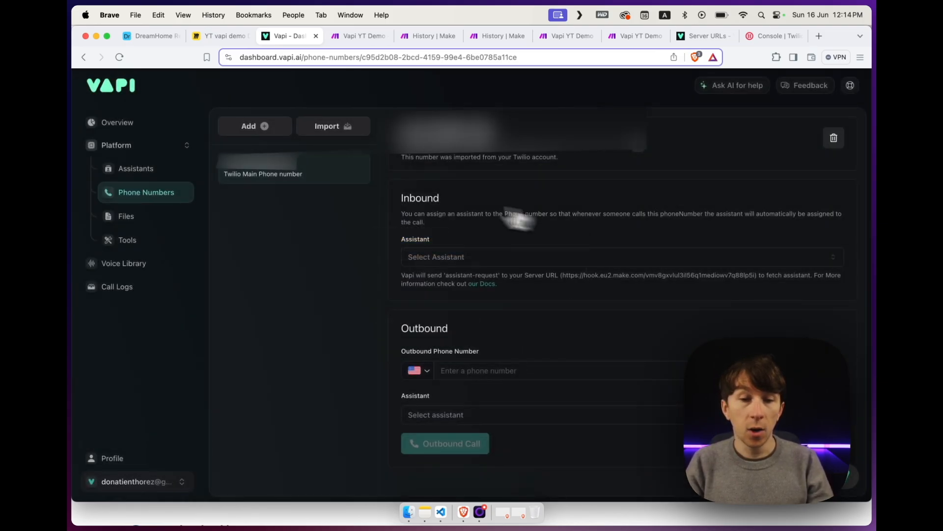
click(334, 133)
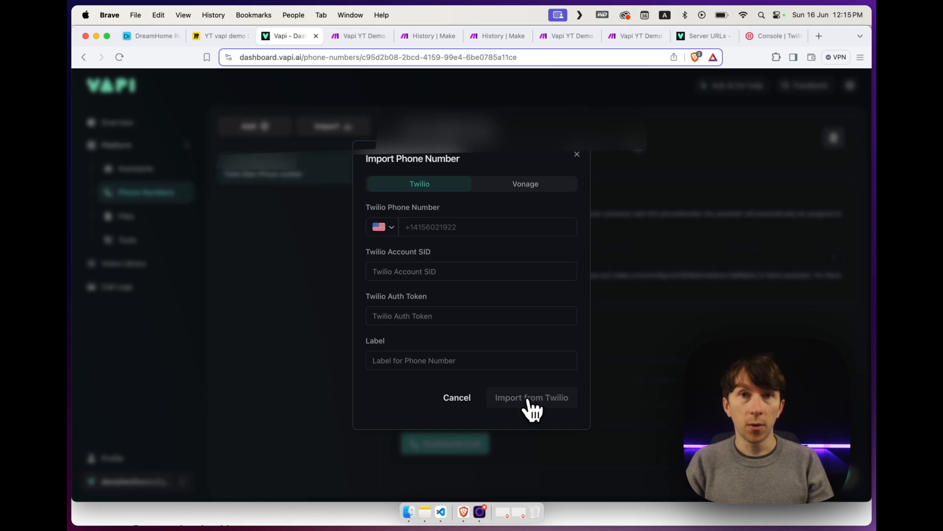
click(578, 156)
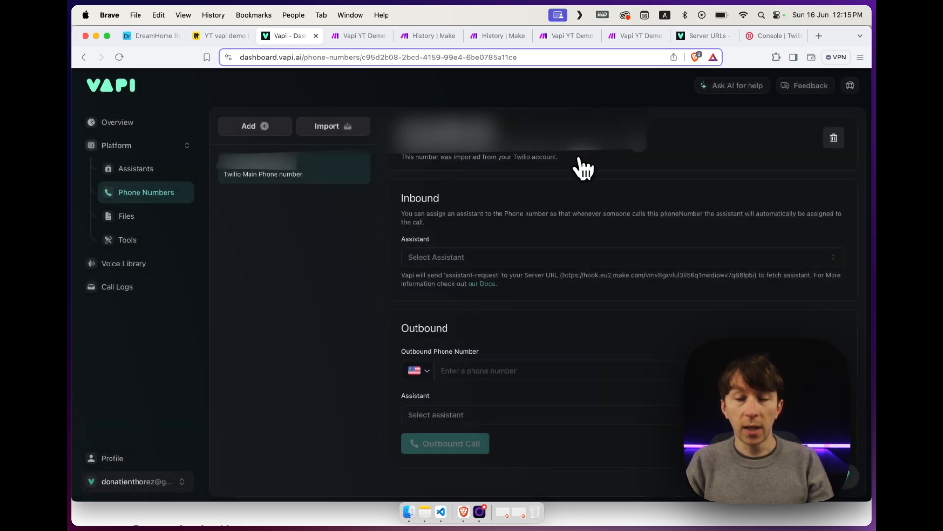
Step: View the inbound assistant choices for the Twilio number without assigning one, and check the GetAssistant part of the Miro call-flow diagram
click(464, 260)
click(483, 250)
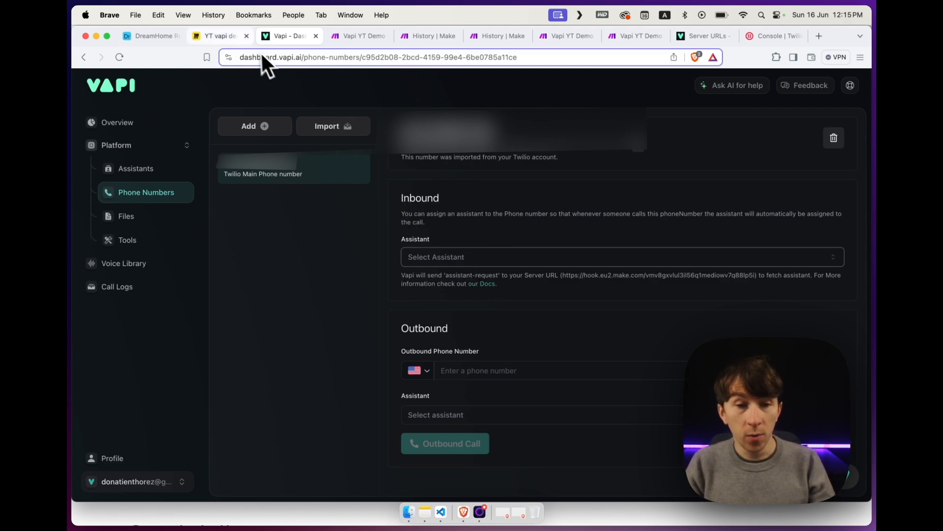
click(225, 38)
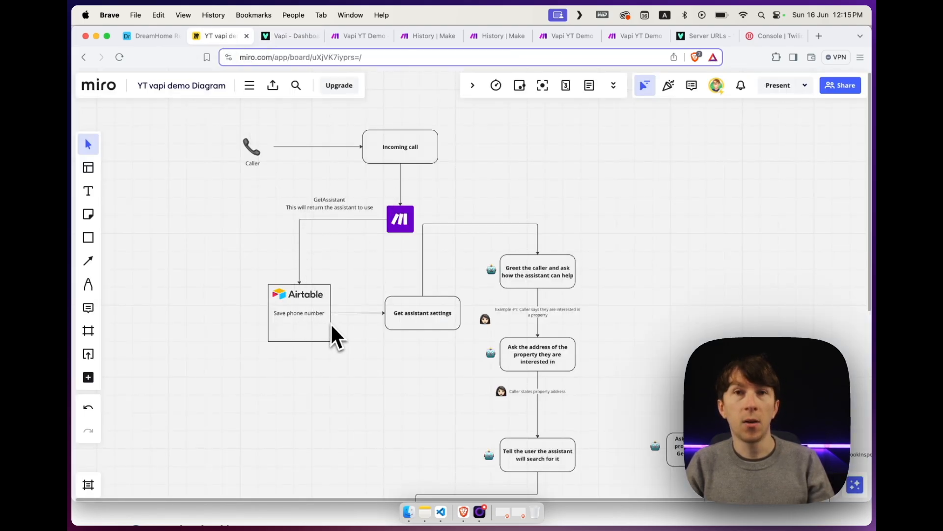
click(287, 37)
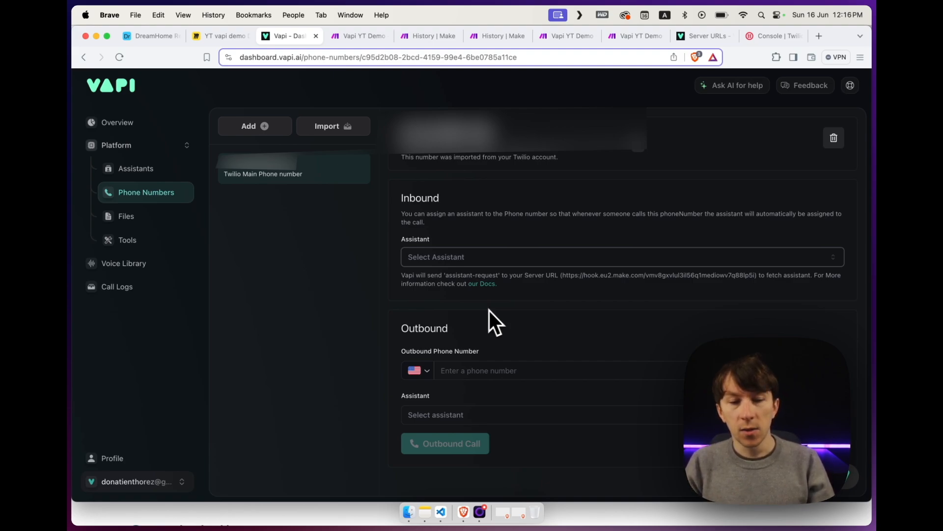
Step: Open the Vapi organization's API key settings and view the Server URL section
click(142, 482)
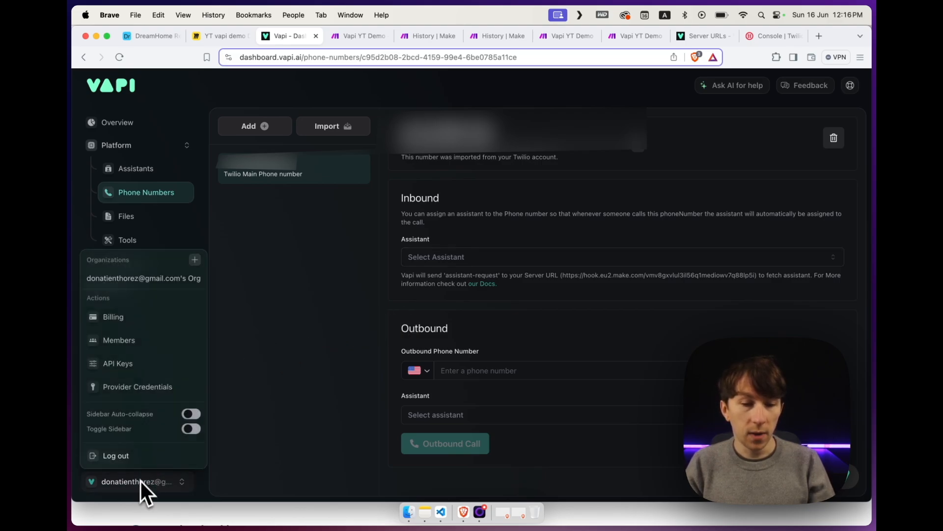
click(141, 364)
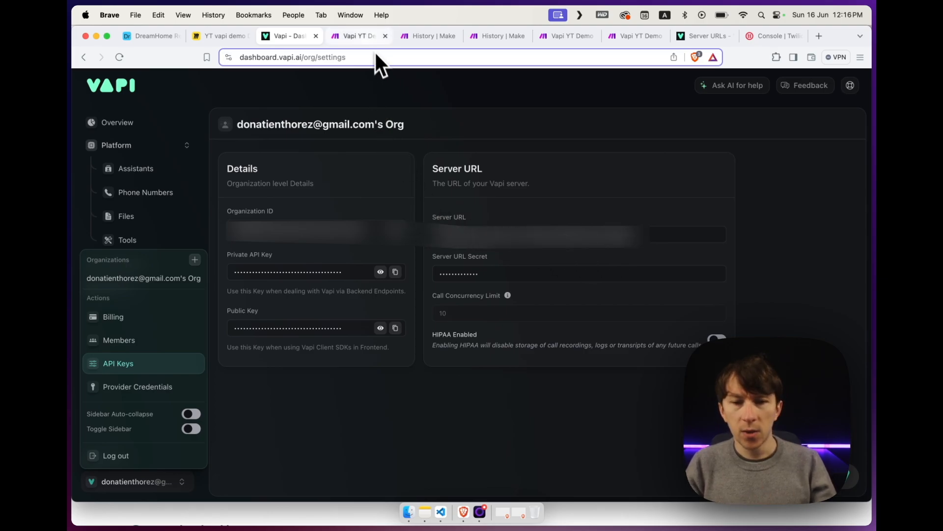
Step: Switch to Make and open the Get Assistant scenario's webhook to show its address, and highlight the Server URL in Vapi's organization settings
click(365, 37)
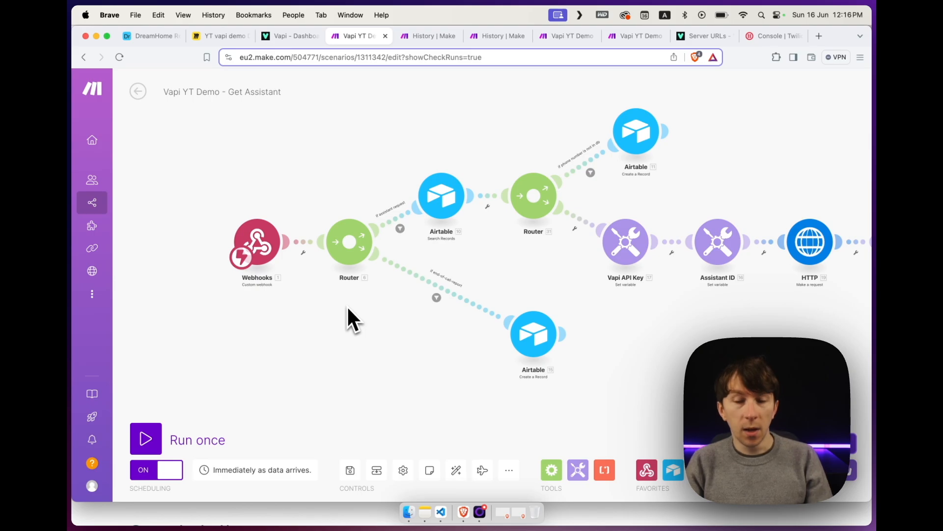
scroll(347, 305, down, 3)
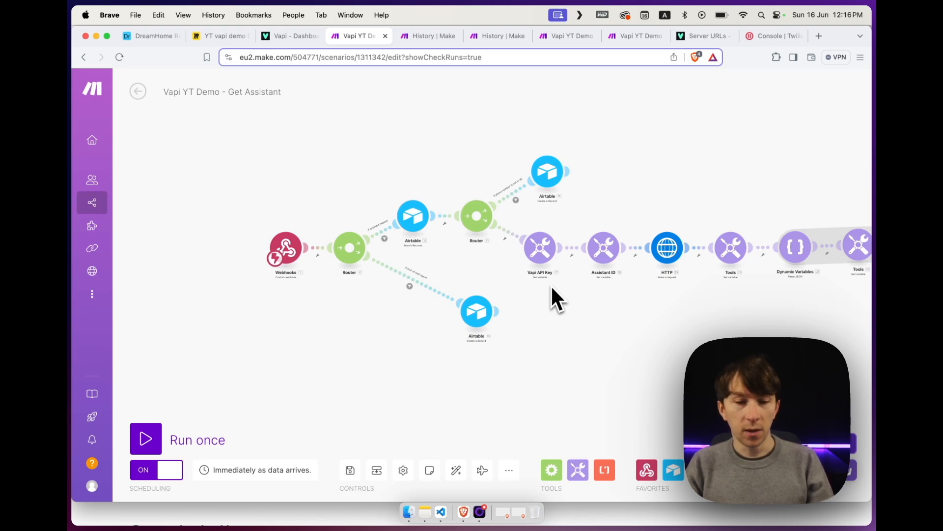
click(291, 247)
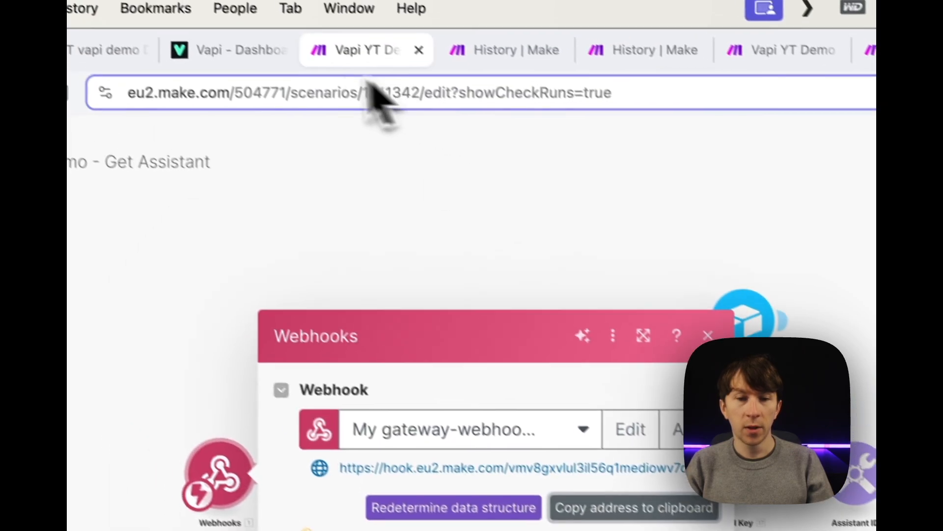
click(231, 9)
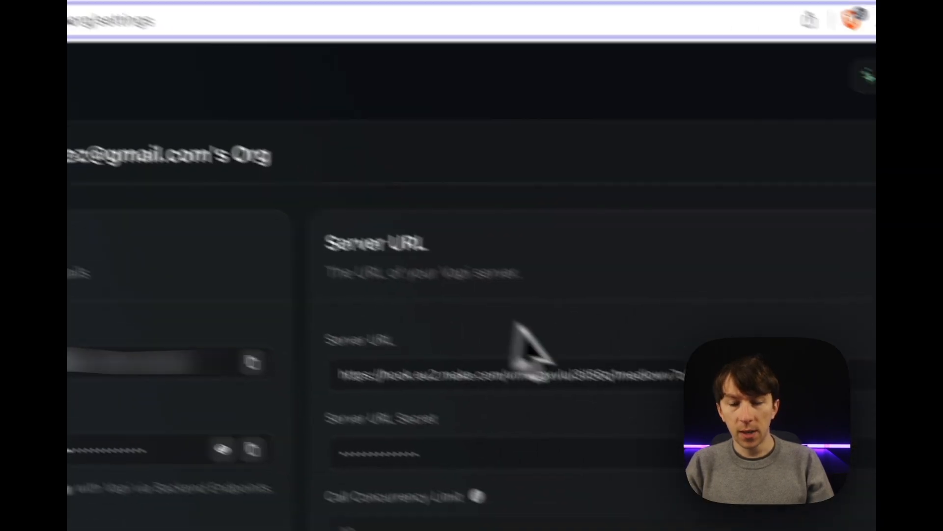
drag(643, 340, 401, 266)
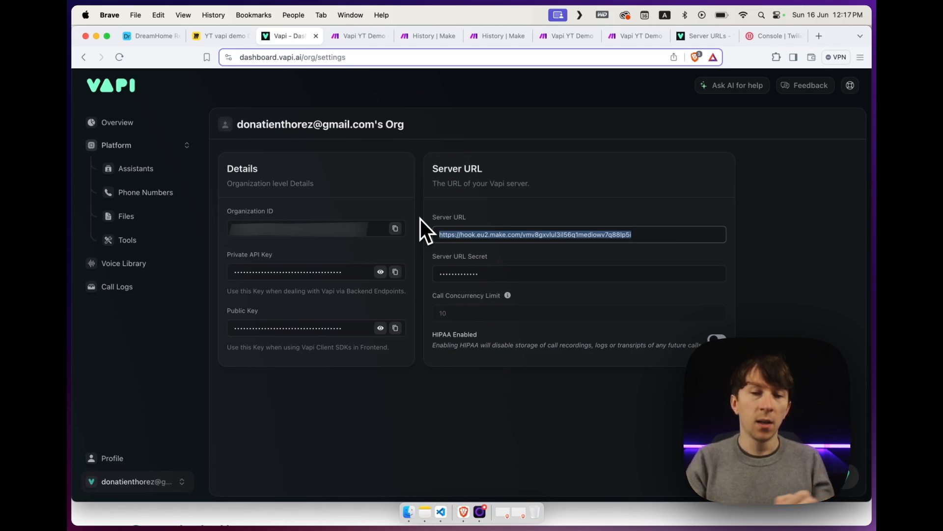
Step: Switch to Make, close the webhook settings, and examine the first router's assistant-request and end-of-call-report branches in the Get Assistant scenario
click(357, 32)
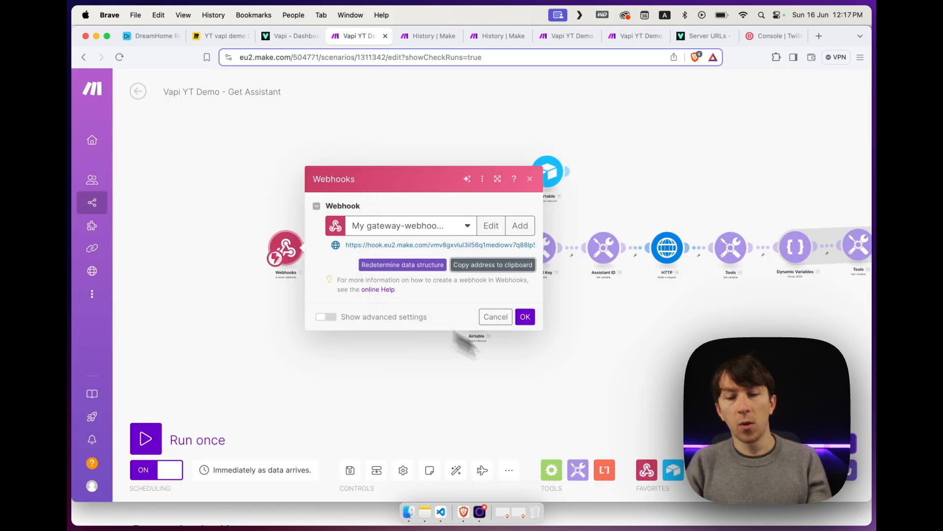
click(602, 408)
drag(580, 396, 377, 347)
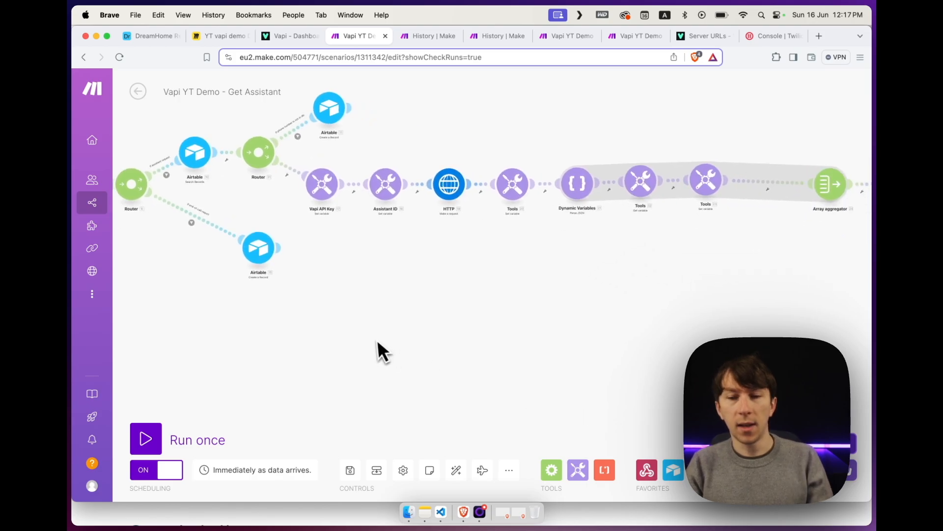
mouse_move(688, 337)
mouse_down()
mouse_move(544, 337)
mouse_move(333, 417)
mouse_up()
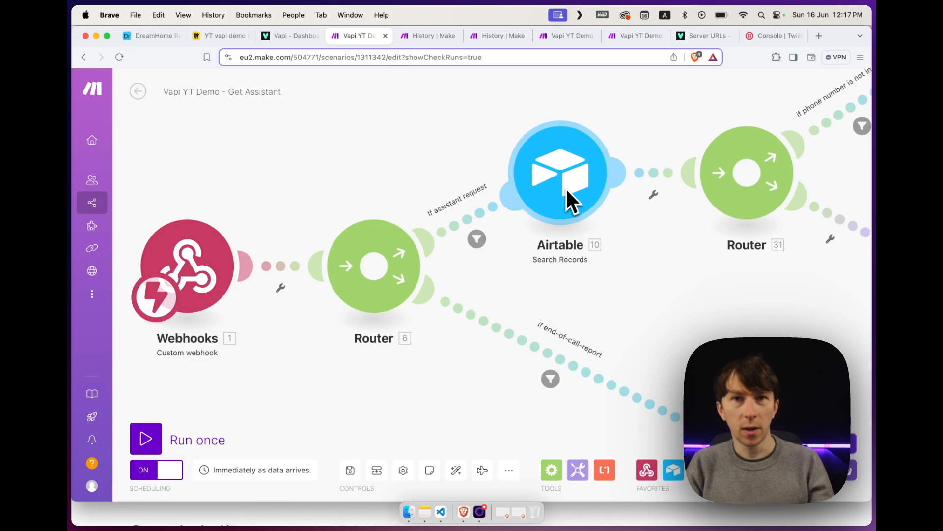
scroll(337, 200, right, 5)
scroll(337, 200, down, 3)
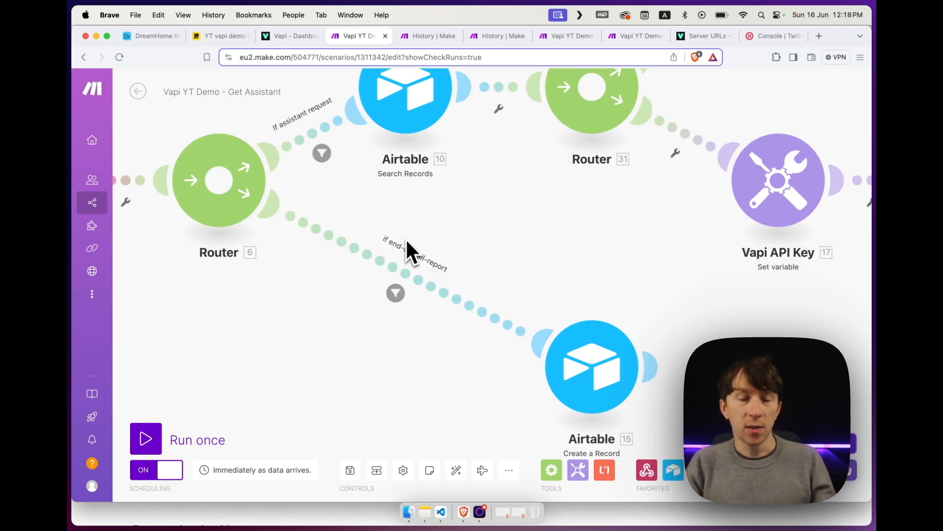
drag(420, 233, 432, 337)
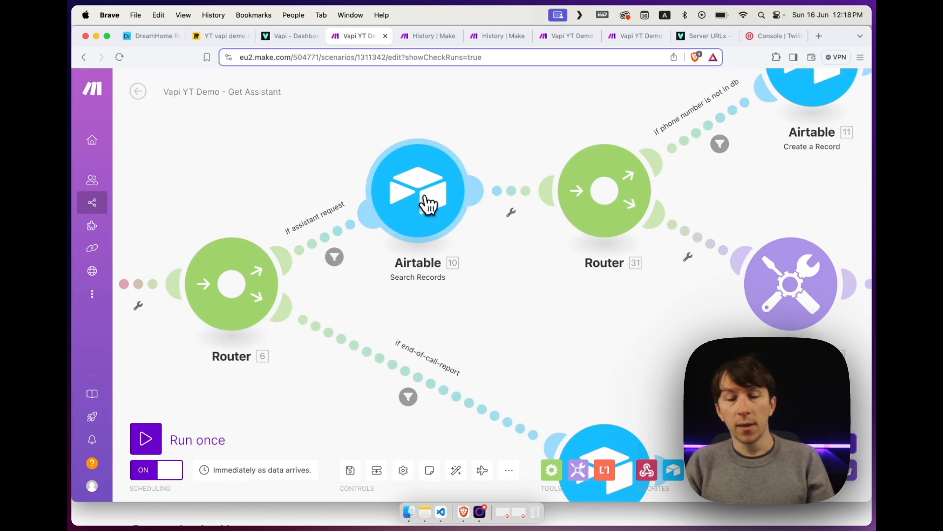
Step: Review the Airtable Search Records module's Leads table, output fields and formula, close it, and view the router branch for phone numbers not in the database
click(430, 205)
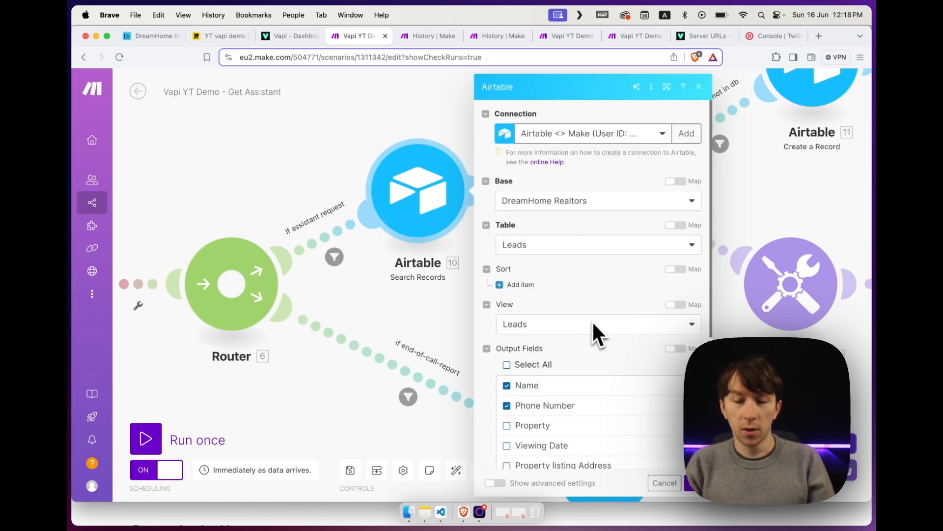
scroll(572, 315, down, 4)
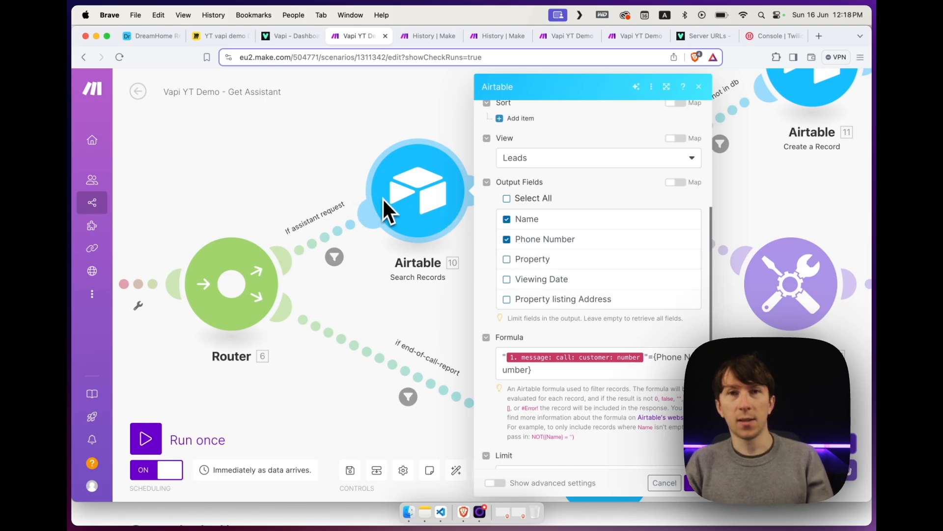
drag(342, 143, 208, 149)
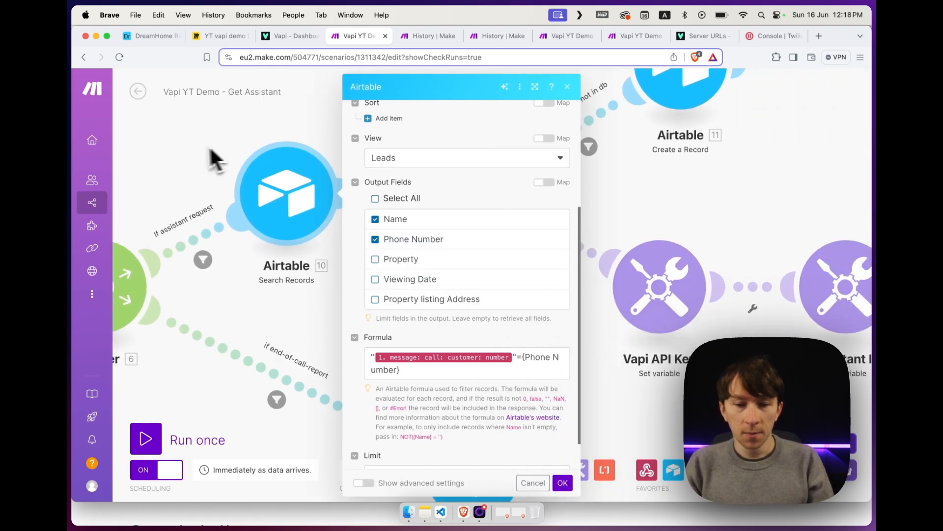
click(271, 134)
drag(409, 256, 294, 298)
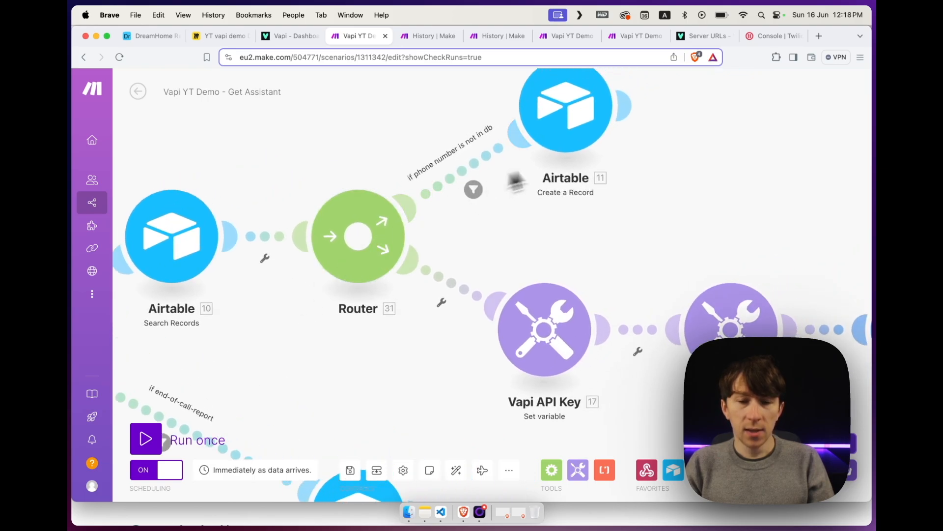
drag(536, 165, 528, 204)
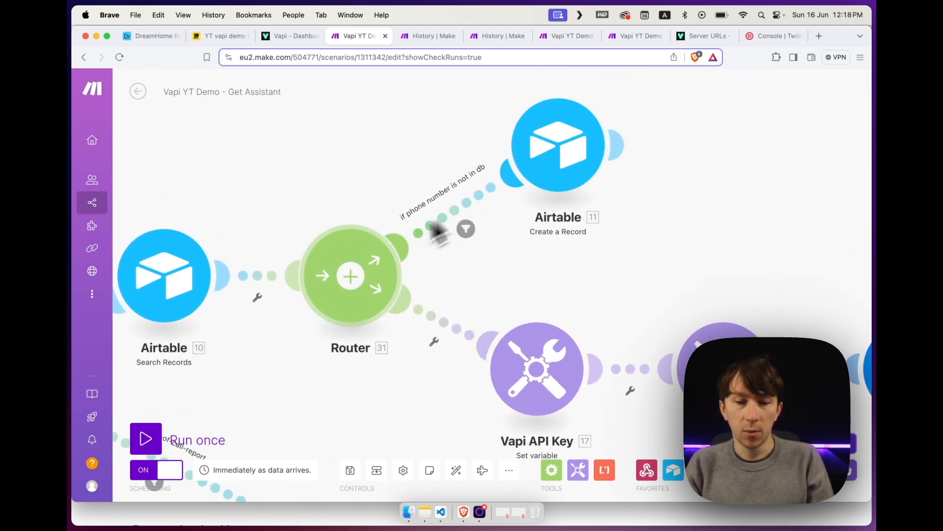
drag(363, 361, 293, 337)
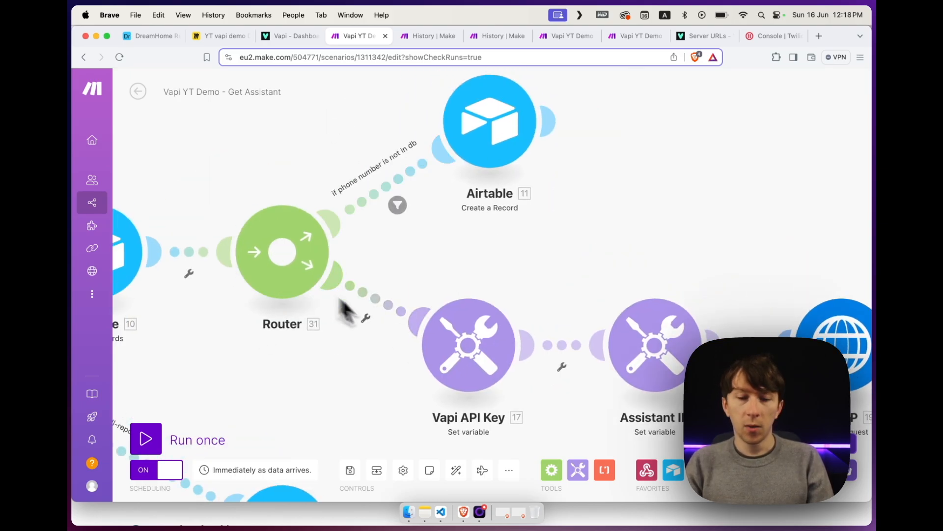
Step: Open the Vapi API Key variable module, highlight the Private API Key label in Vapi's organization settings, and return to Make to close the module
drag(402, 363, 257, 240)
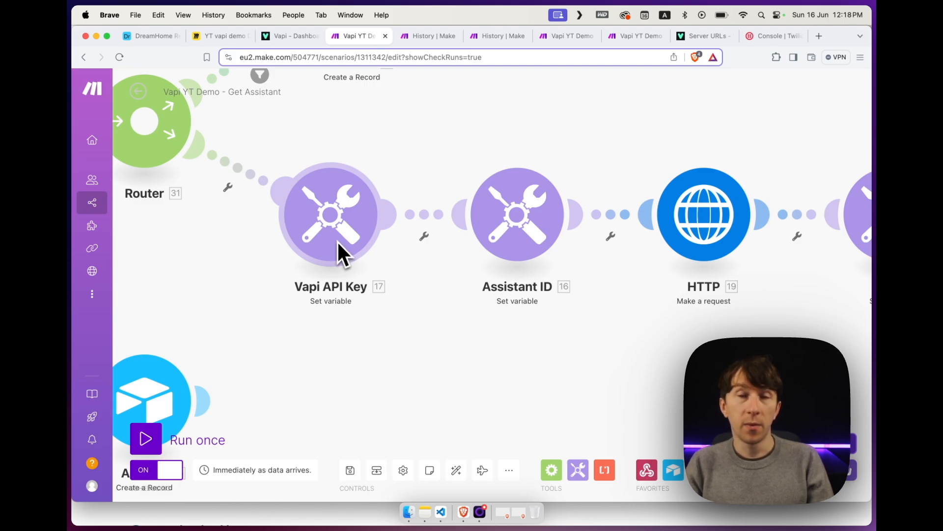
click(337, 225)
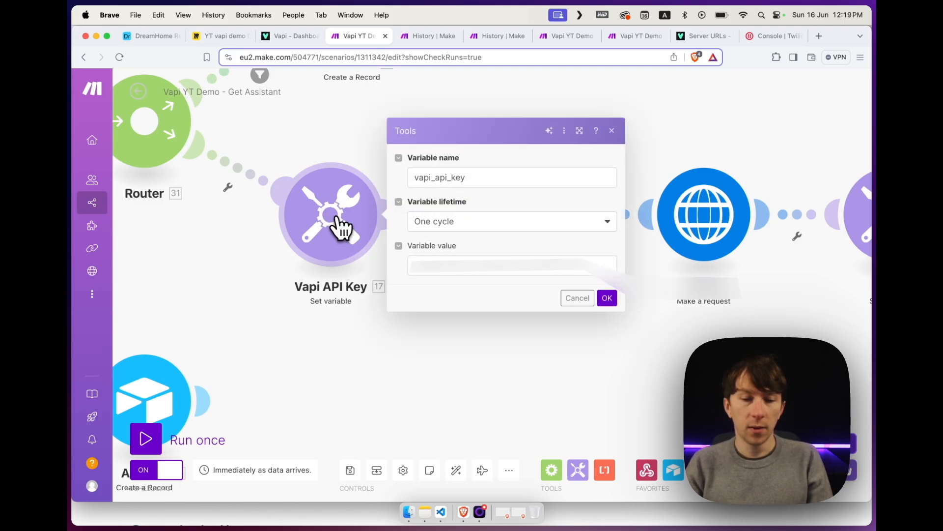
click(582, 267)
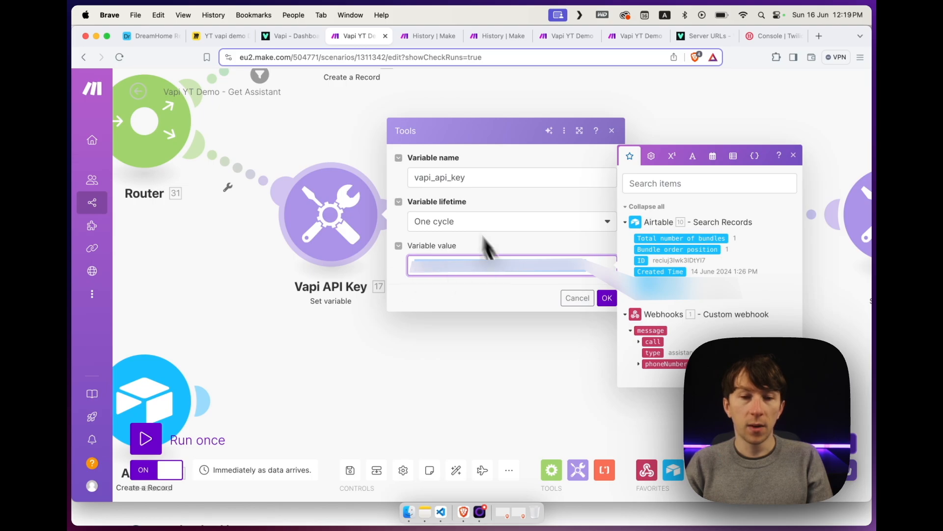
click(295, 39)
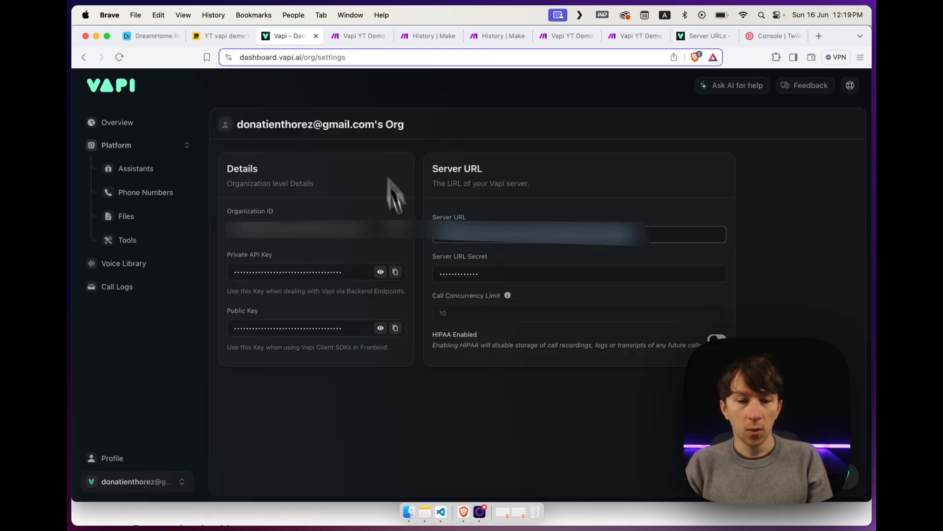
drag(227, 256, 232, 258)
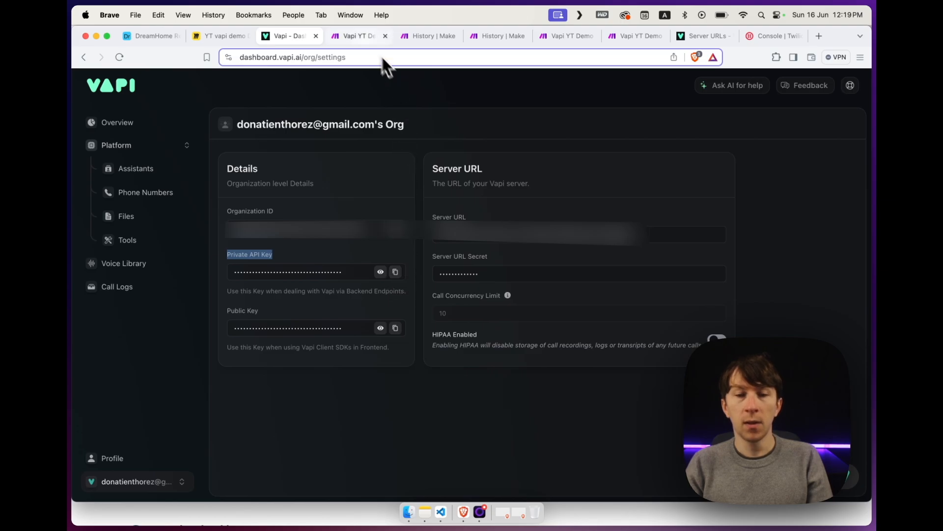
click(373, 37)
click(472, 270)
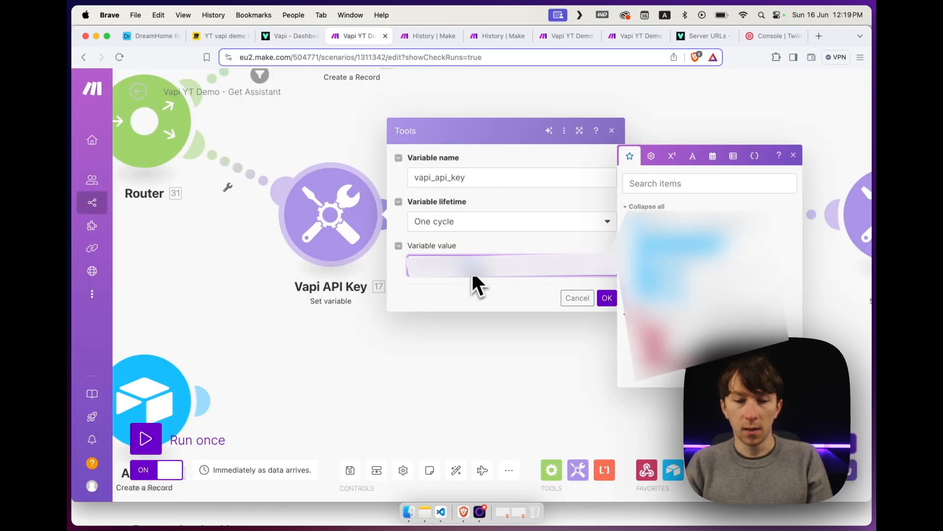
click(457, 343)
Step: Open the Assistant ID variable module, view the Emily assistant's ID in Vapi, and return to Make to check the variable value and close the module
drag(464, 190, 337, 177)
click(350, 225)
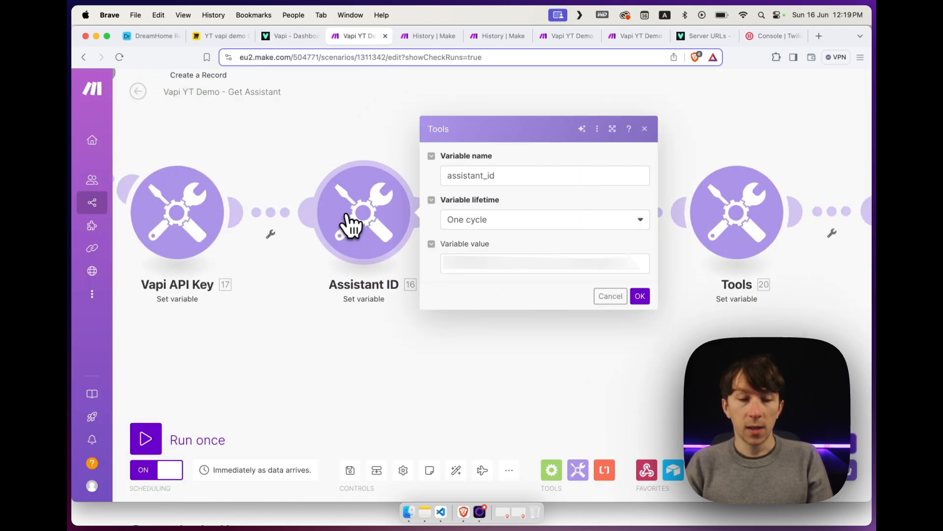
click(296, 38)
click(144, 170)
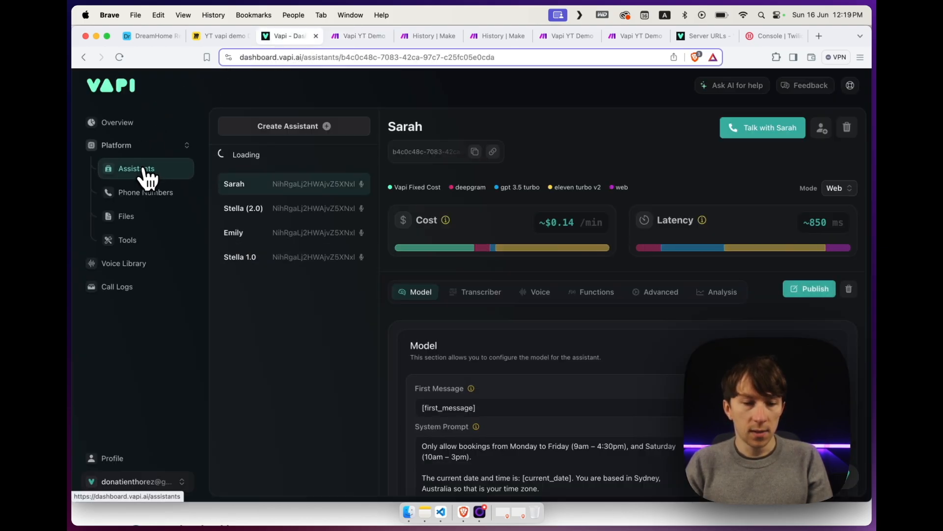
click(273, 220)
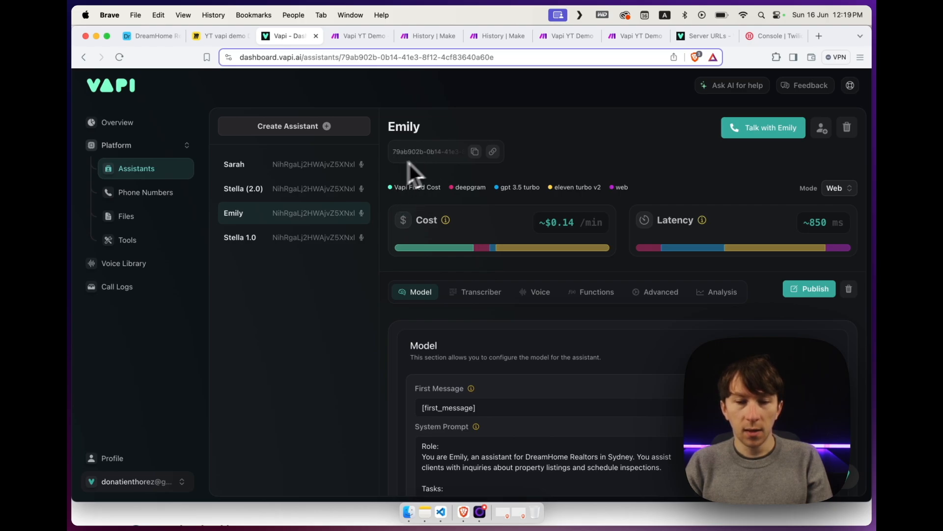
click(358, 37)
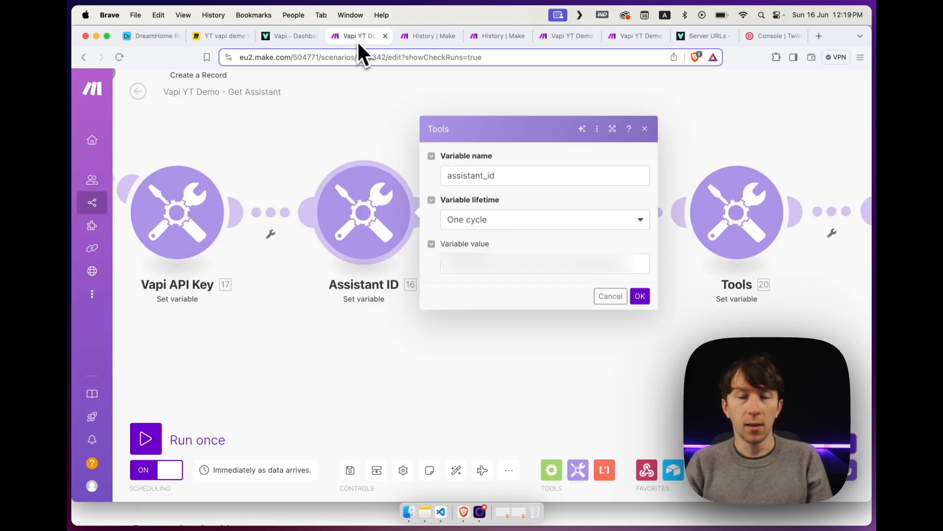
click(492, 256)
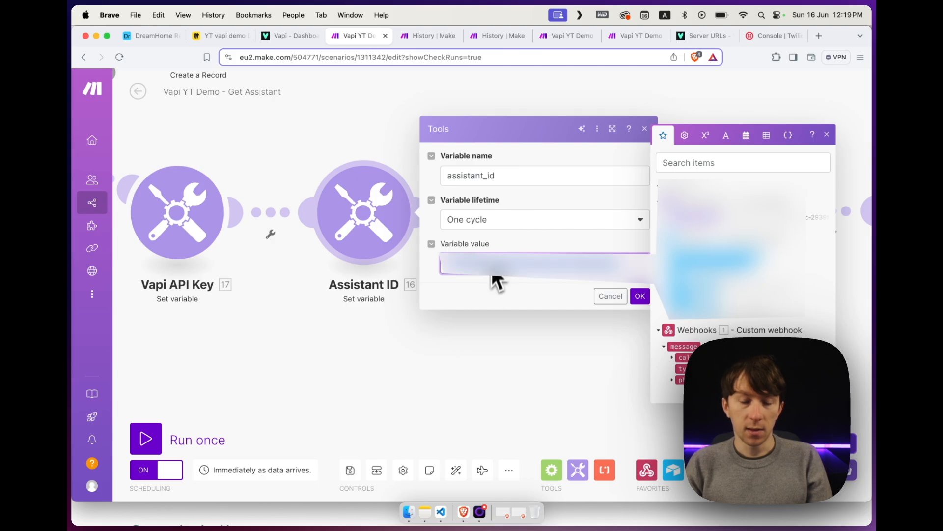
click(488, 341)
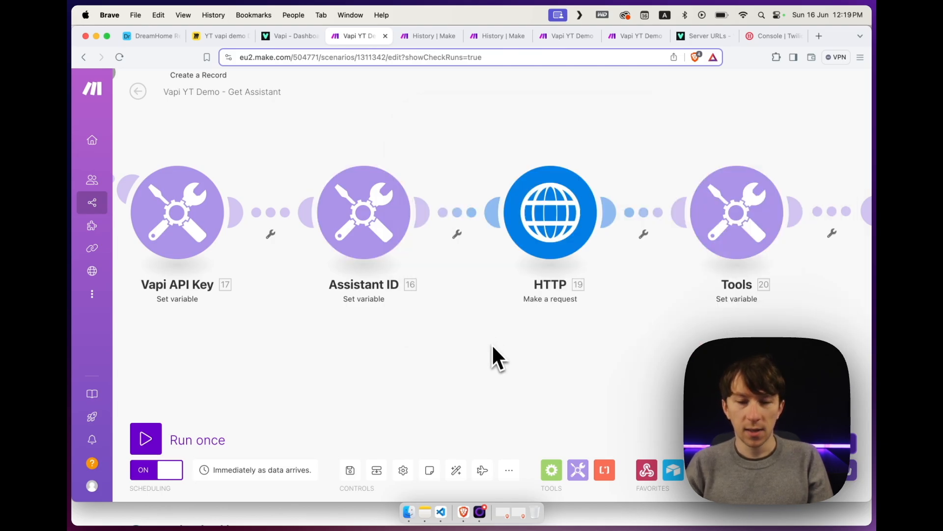
Step: Open the Dynamic Variables Parse JSON module and highlight the first_name and first_message tags in its JSON string
scroll(516, 366, right, 5)
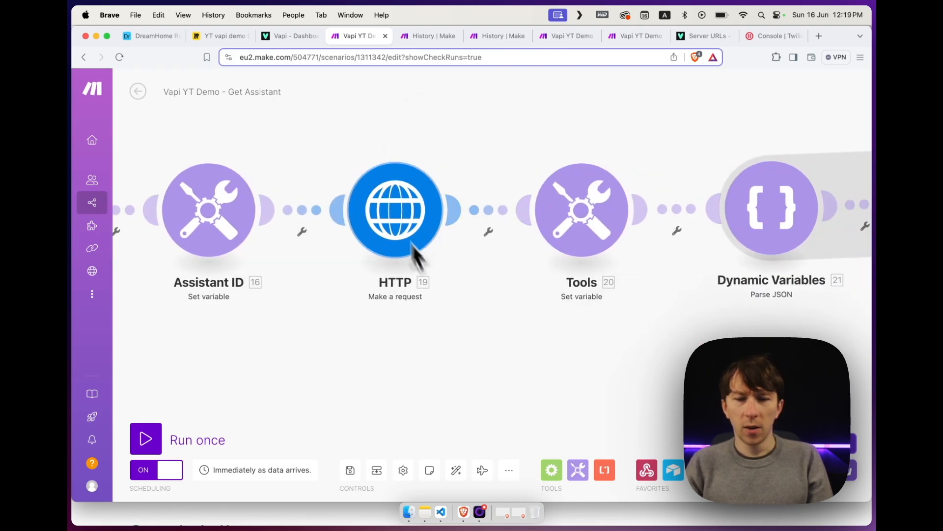
scroll(455, 320, right, 5)
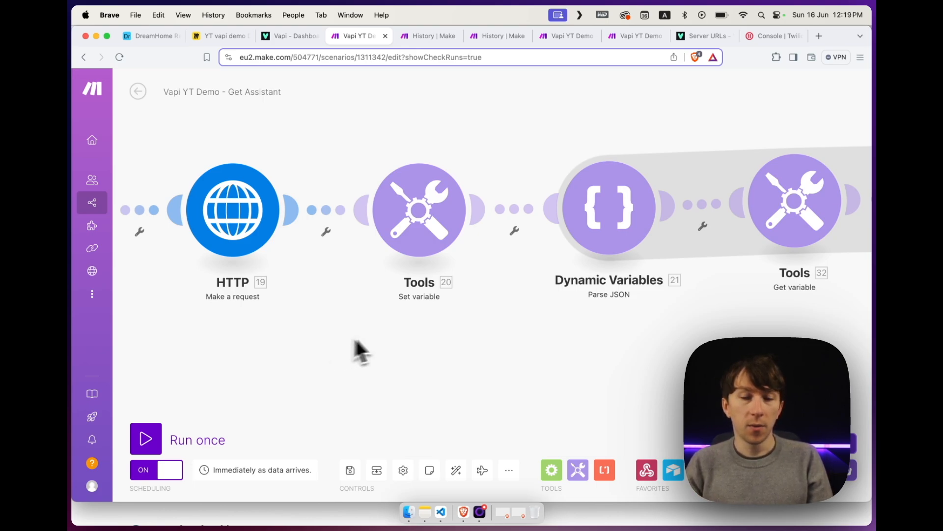
click(628, 235)
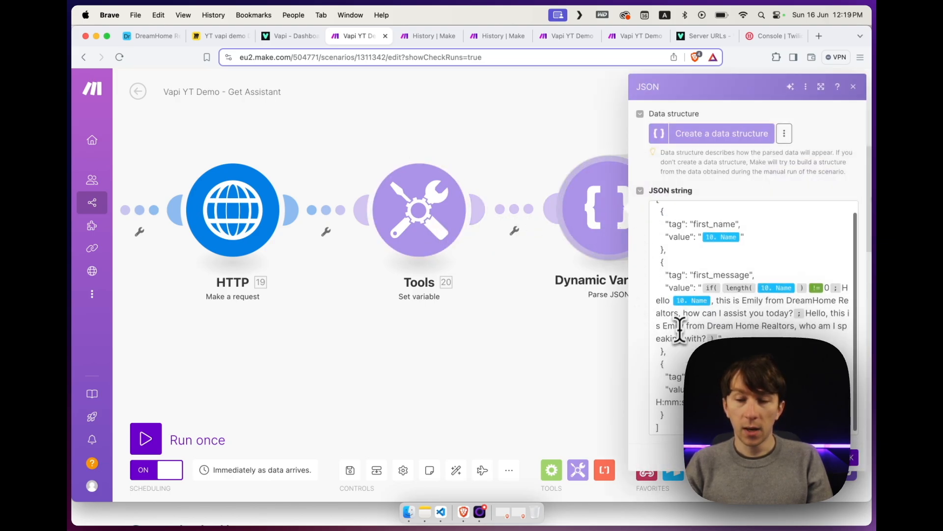
scroll(703, 219, down, 1)
click(694, 224)
drag(695, 224, 737, 226)
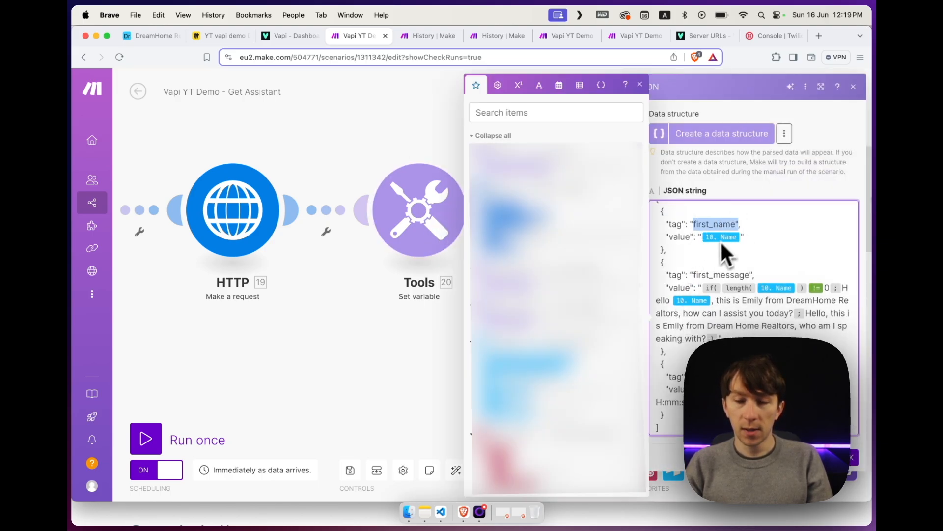
scroll(754, 285, down, 1)
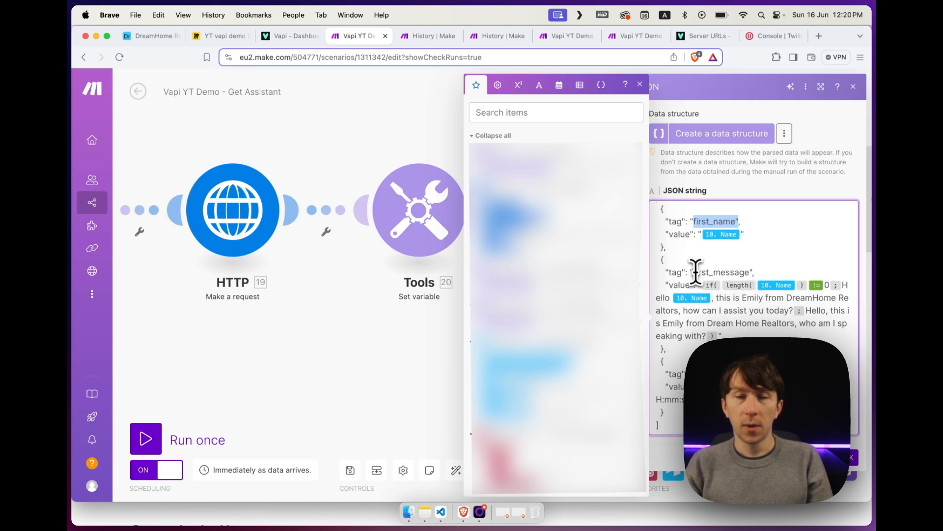
drag(694, 273, 750, 274)
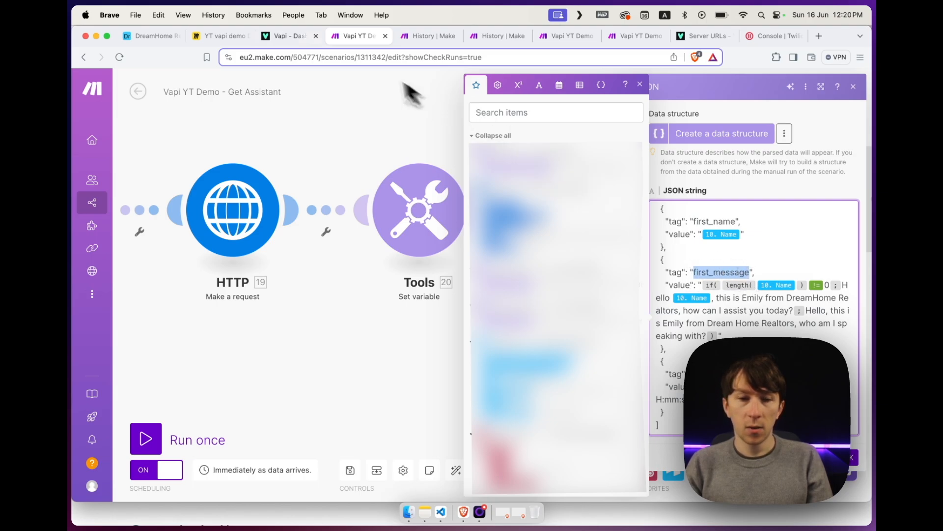
Step: Switch to Vapi, highlight the [first_message] placeholder in Emily's First Message, and return to the Dynamic Variables JSON string in Make
click(291, 36)
scroll(461, 295, down, 3)
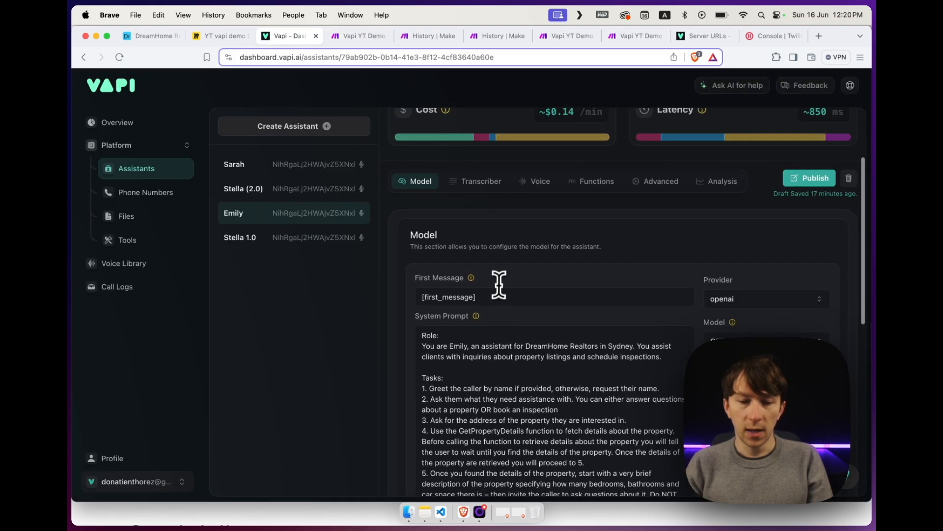
drag(498, 290, 416, 294)
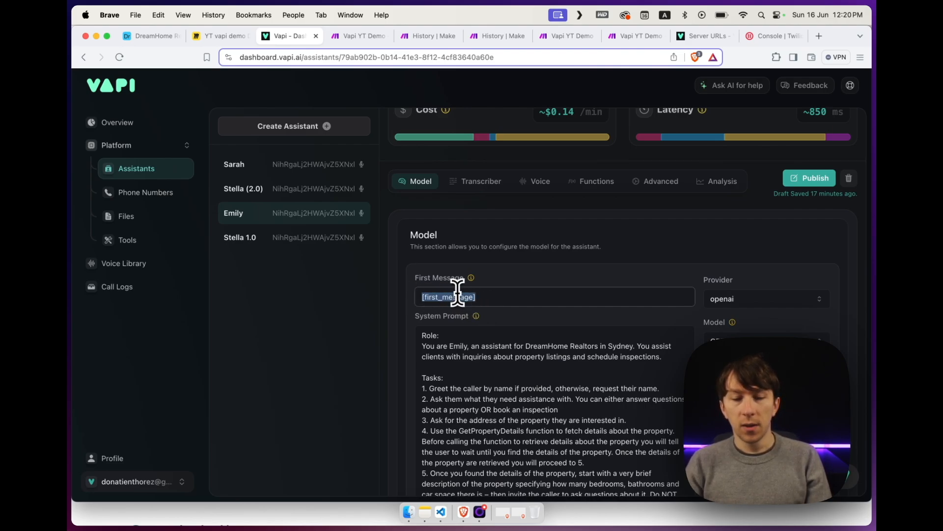
click(360, 38)
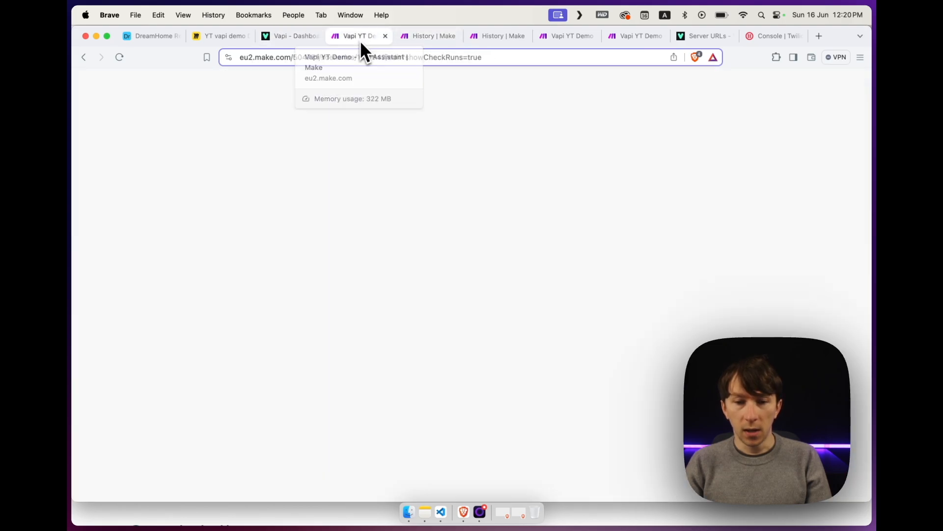
click(753, 262)
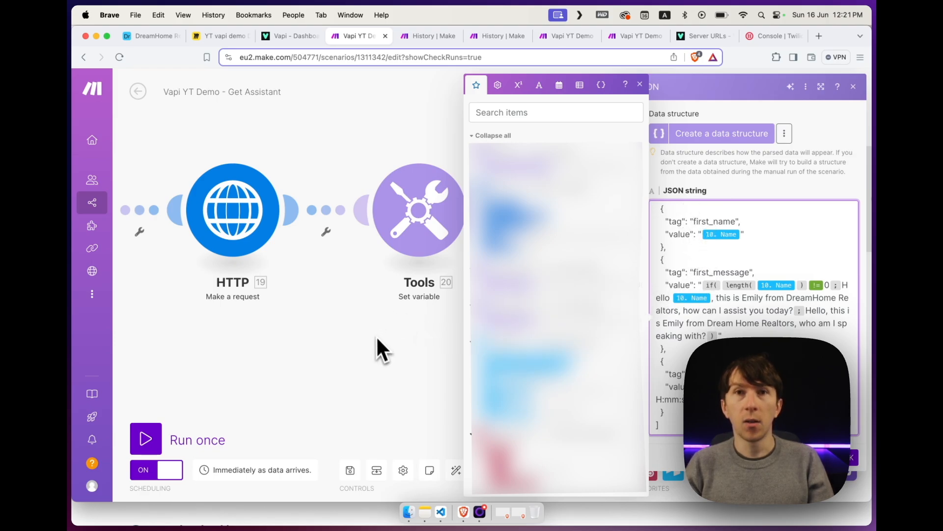
Step: Close the Dynamic Variables settings and view the whole Get Assistant scenario
click(379, 356)
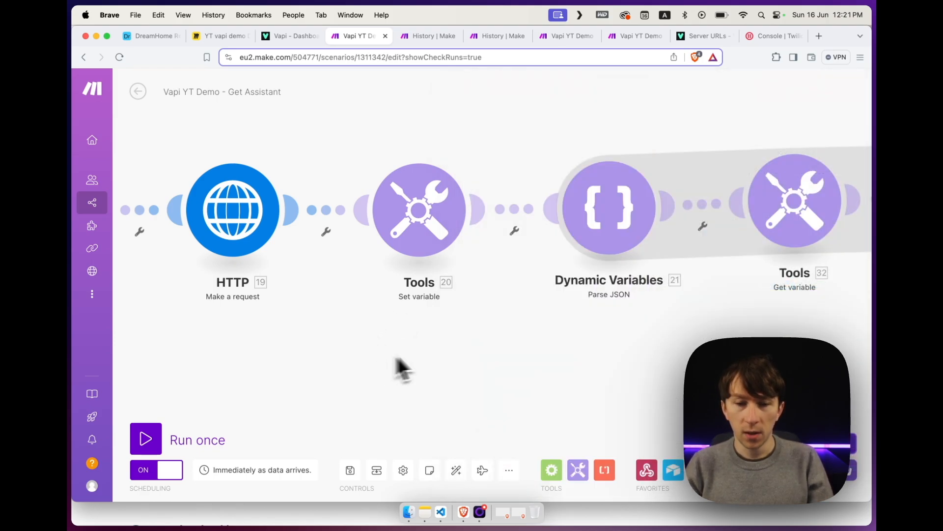
scroll(577, 322, down, 5)
drag(620, 326, 490, 279)
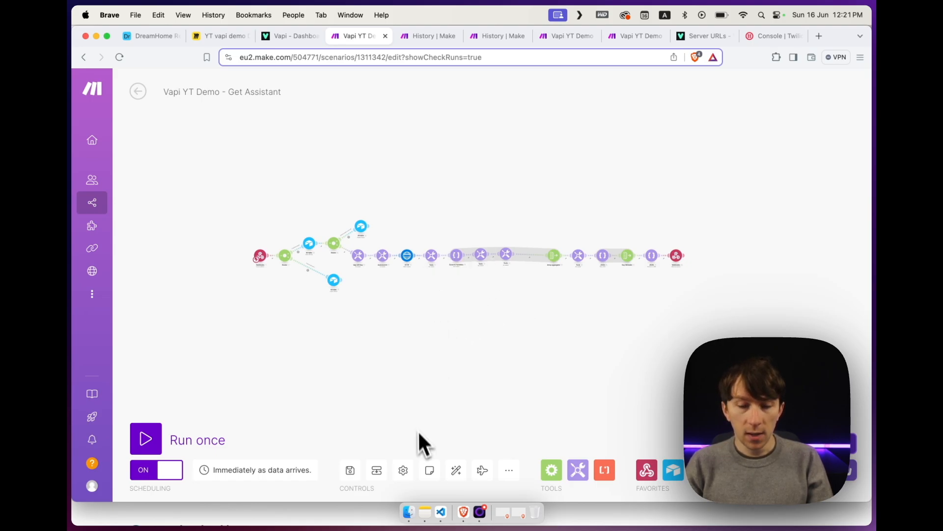
click(511, 472)
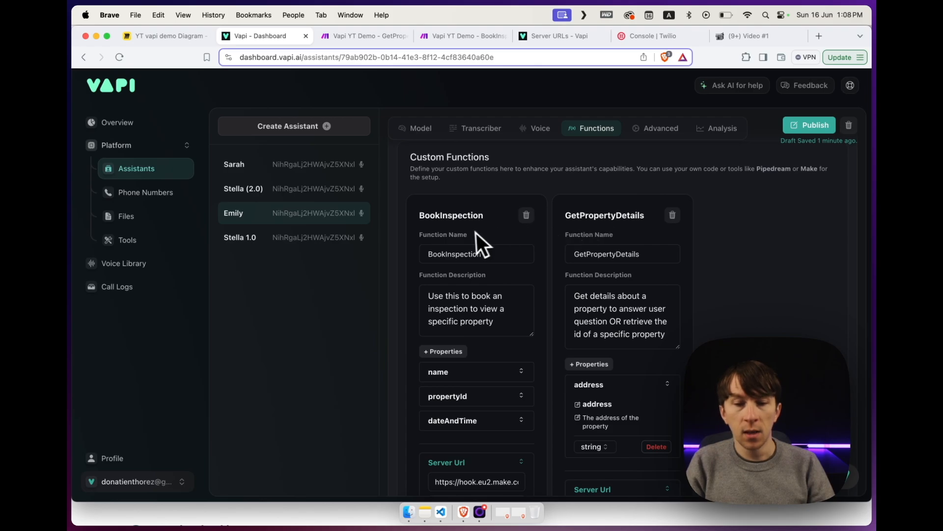
Step: Review Emily's BookInspection function in Vapi and expand its name, propertyId and dateAndTime properties
scroll(471, 232, down, 2)
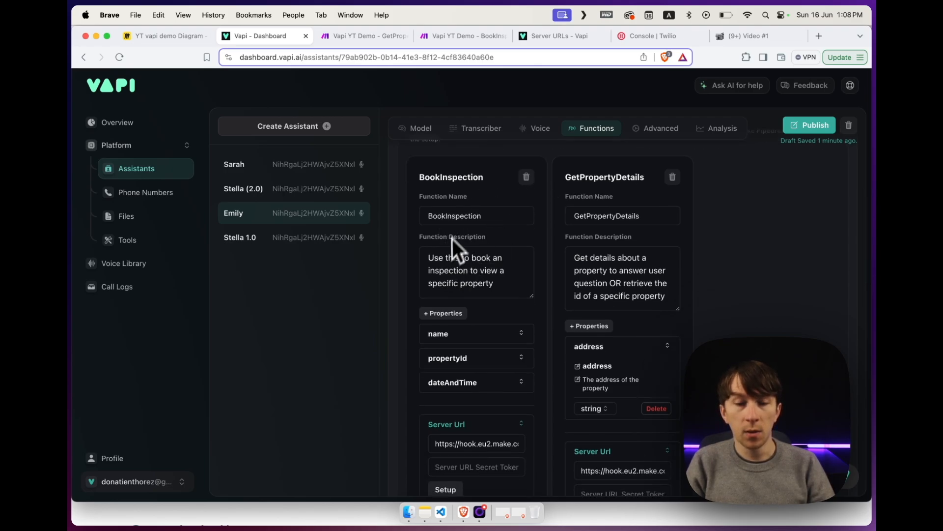
scroll(493, 242, down, 3)
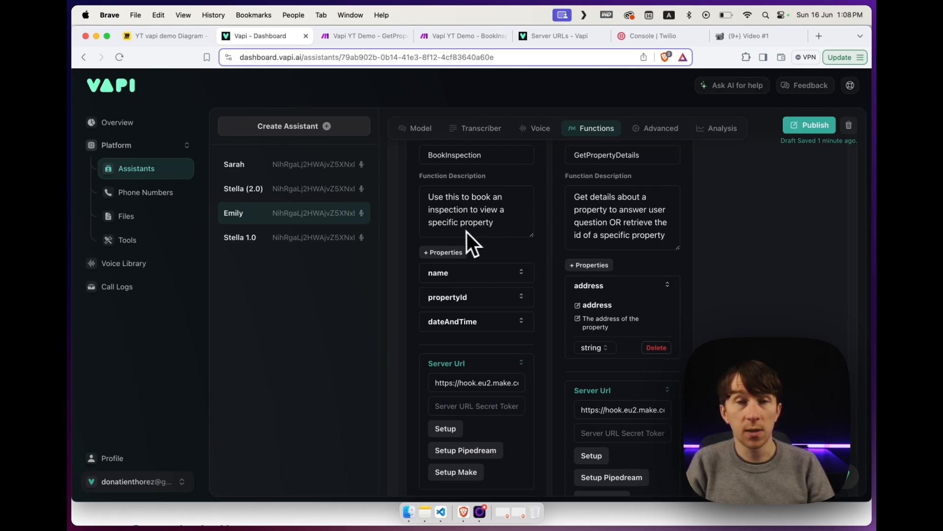
scroll(501, 233, down, 2)
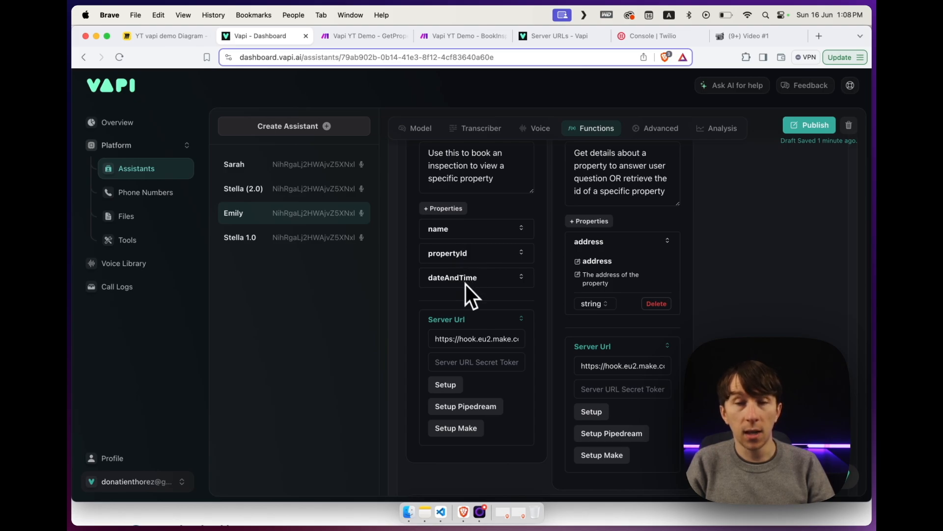
scroll(469, 282, down, 2)
click(484, 173)
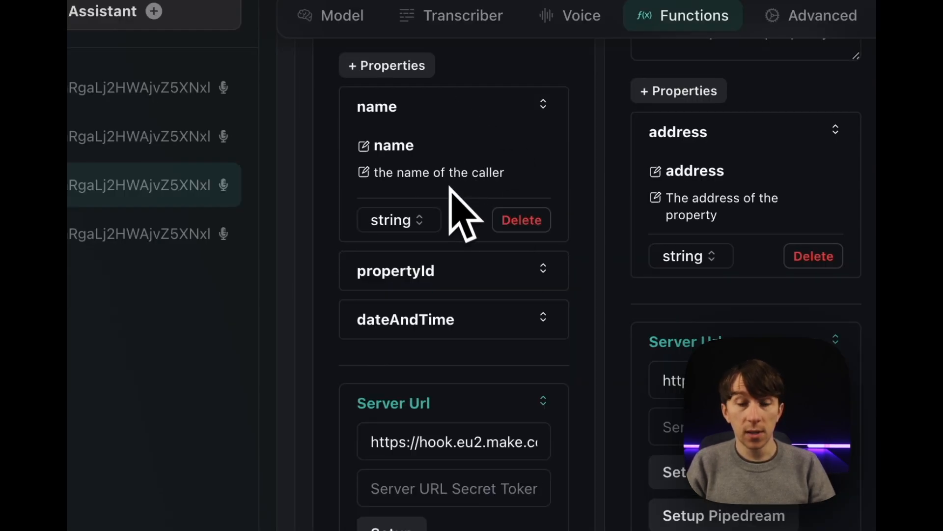
click(445, 271)
click(442, 434)
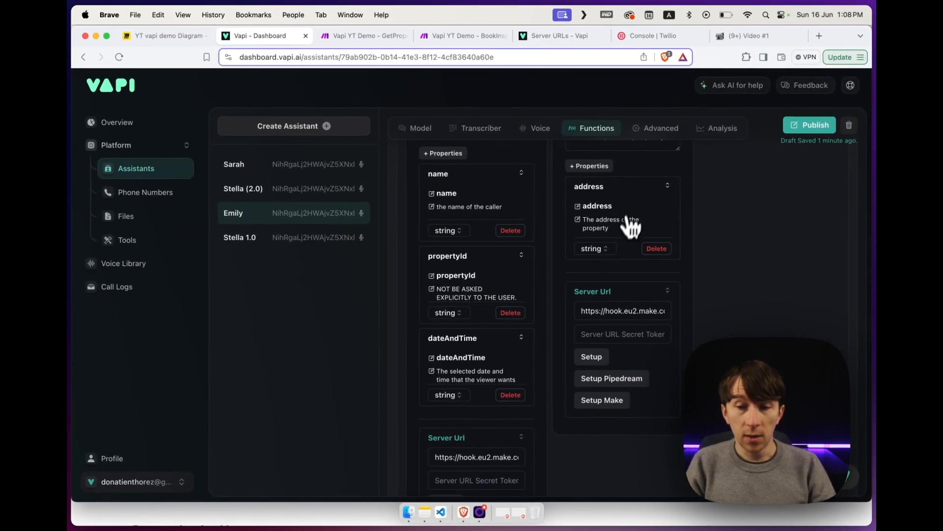
Step: Review the GetPropertyDetails function's description and its address property
scroll(630, 226, up, 5)
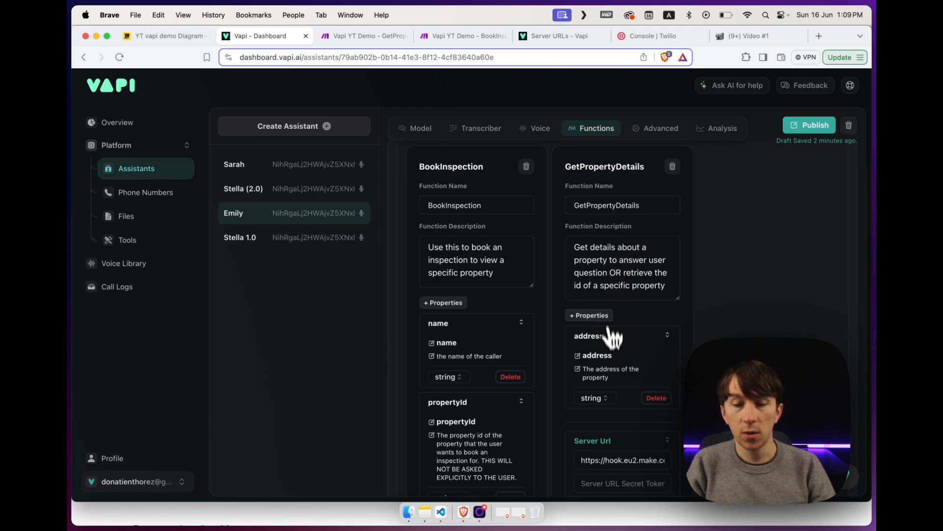
scroll(631, 362, down, 2)
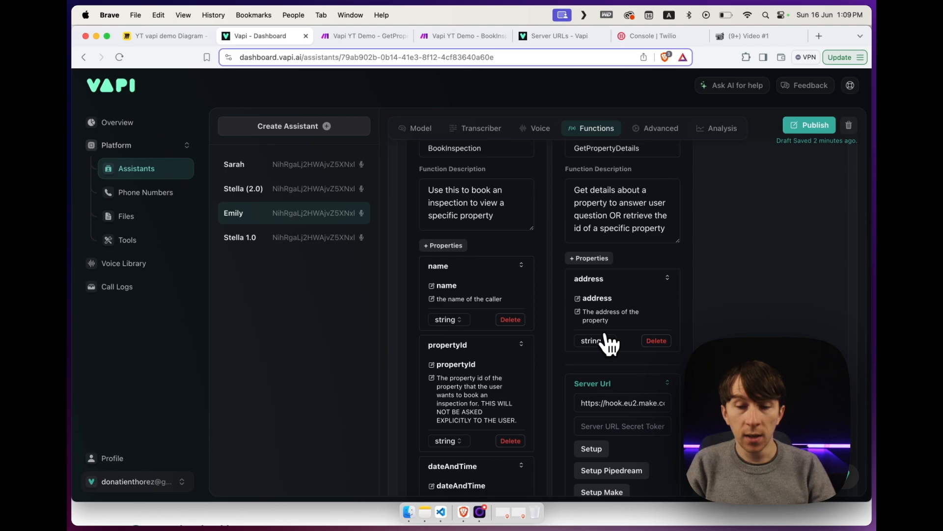
scroll(610, 344, up, 1)
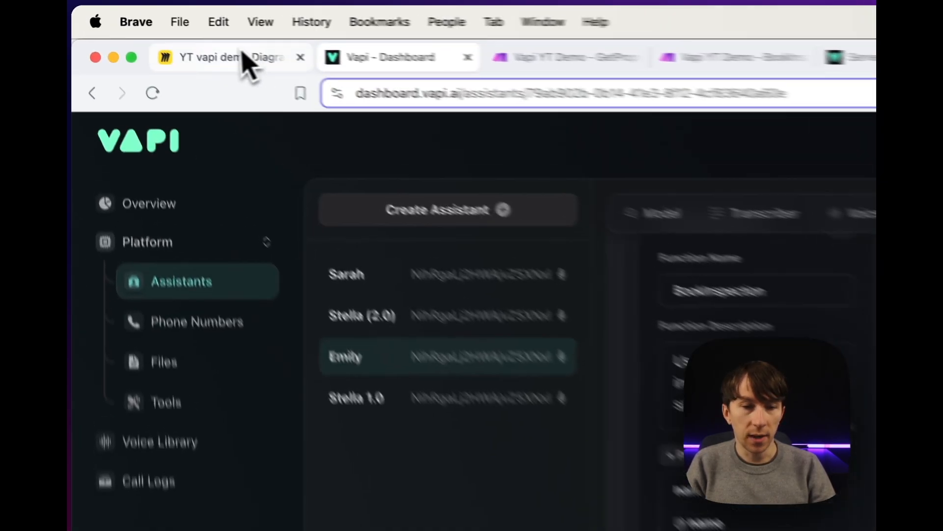
Step: Check the GetPropertyDetails step in the Miro call-flow diagram and return to Vapi to read BookInspection's propertyId description
click(170, 38)
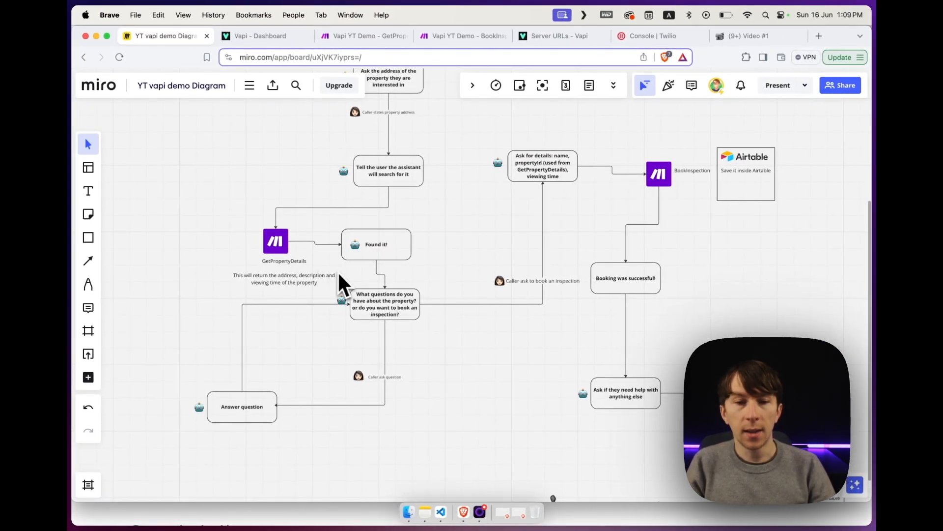
click(259, 38)
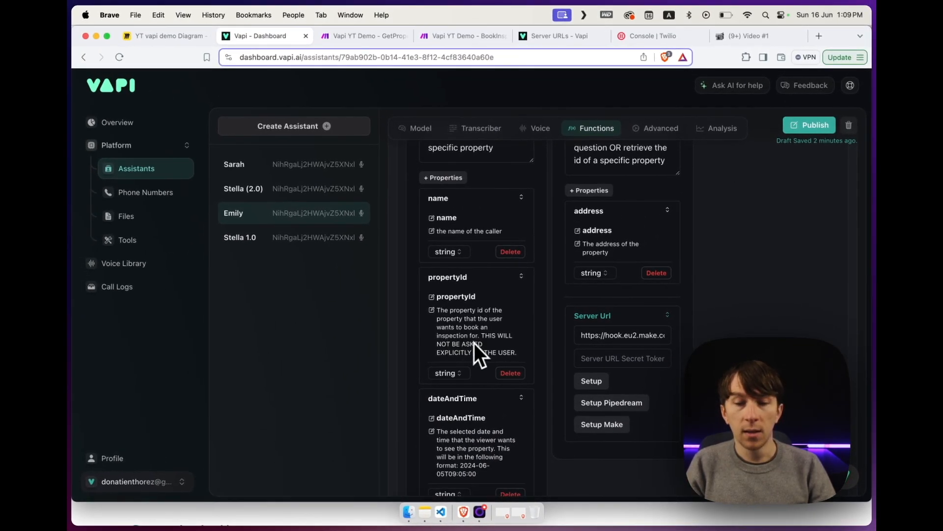
scroll(473, 343, down, 2)
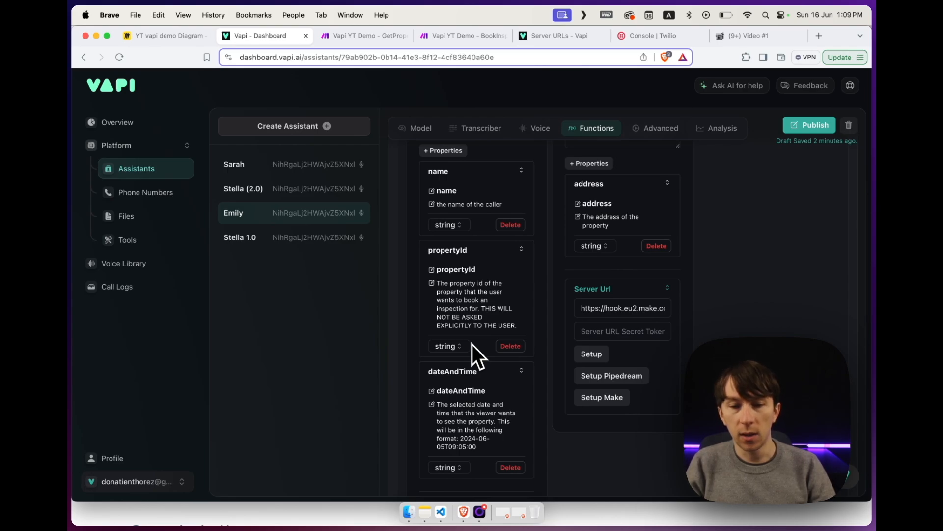
Step: Review the whole BookInspection function down to its Server Url settings
scroll(473, 344, up, 5)
scroll(466, 225, down, 10)
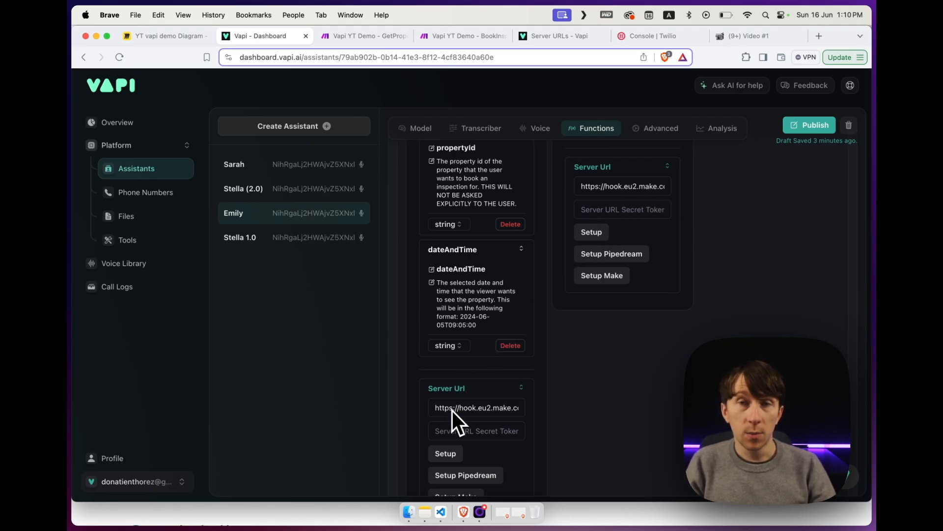
scroll(452, 411, down, 3)
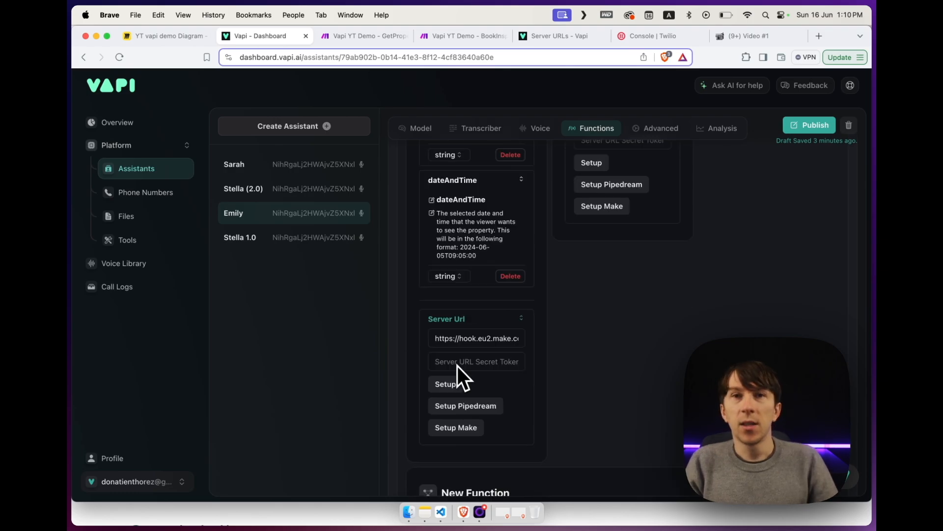
Step: Copy the Input Webhook address from Make's GetPropertyDetails scenario, check the function's Server Url in Vapi, and close the webhook settings back in Make
click(385, 36)
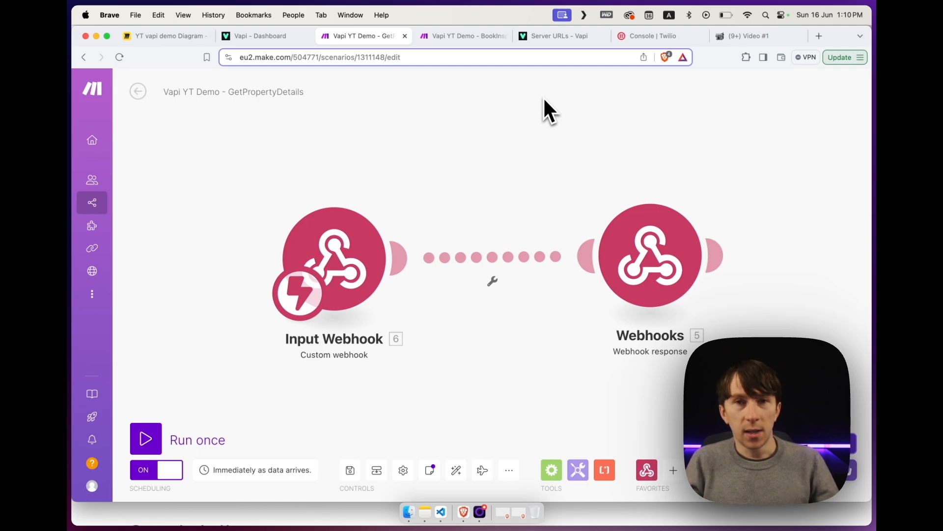
click(347, 288)
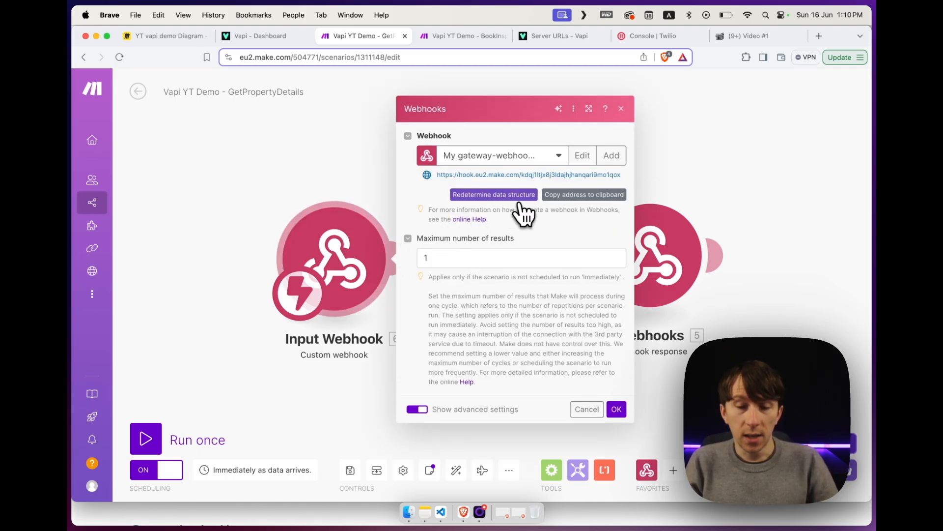
click(576, 195)
click(260, 36)
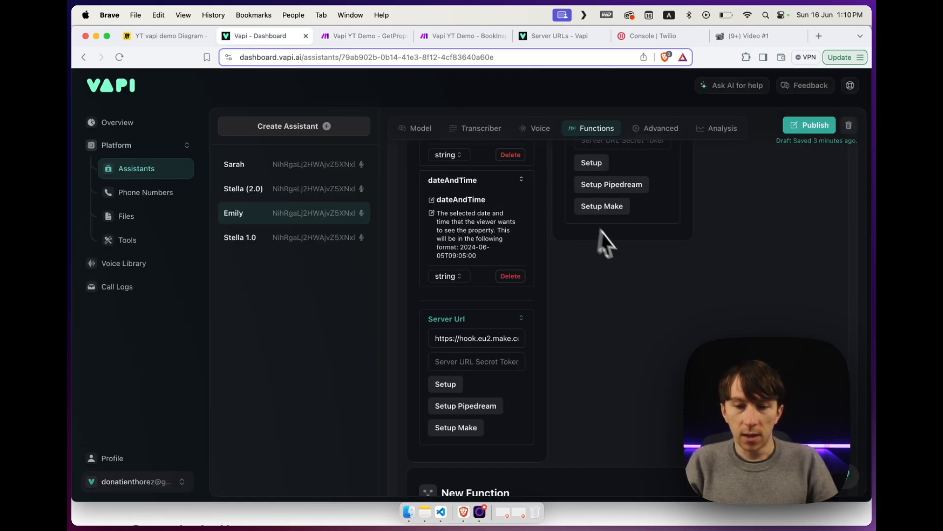
scroll(609, 245, up, 3)
click(369, 38)
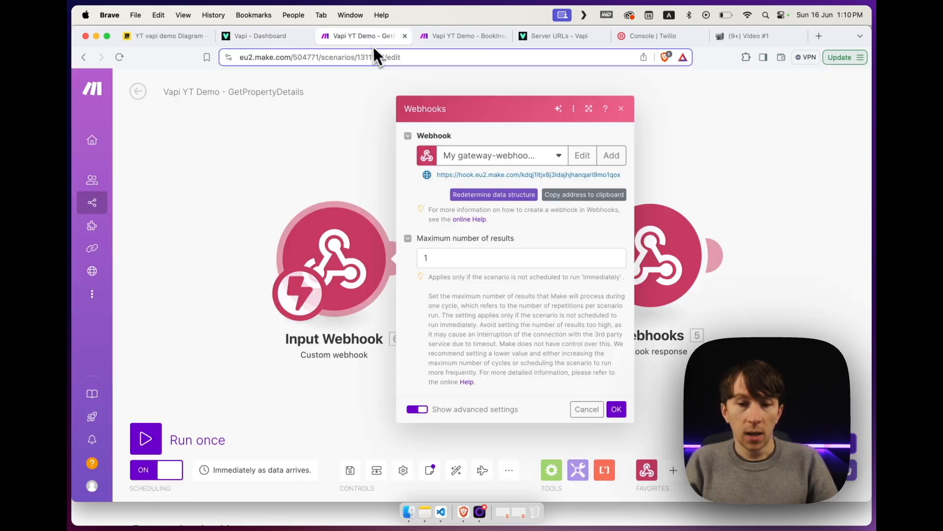
click(353, 169)
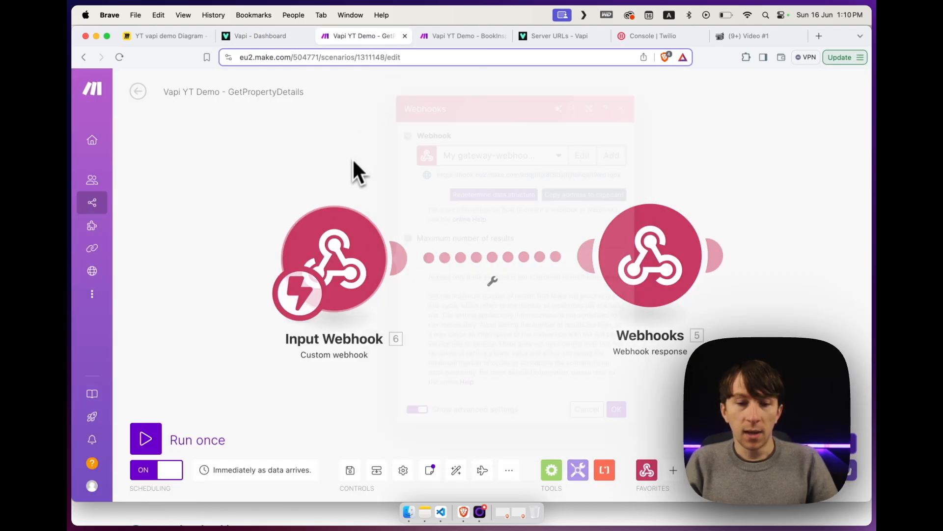
Step: Open the Webhook response module of the GetPropertyDetails scenario and examine the address and description fields in its JSON body
click(653, 257)
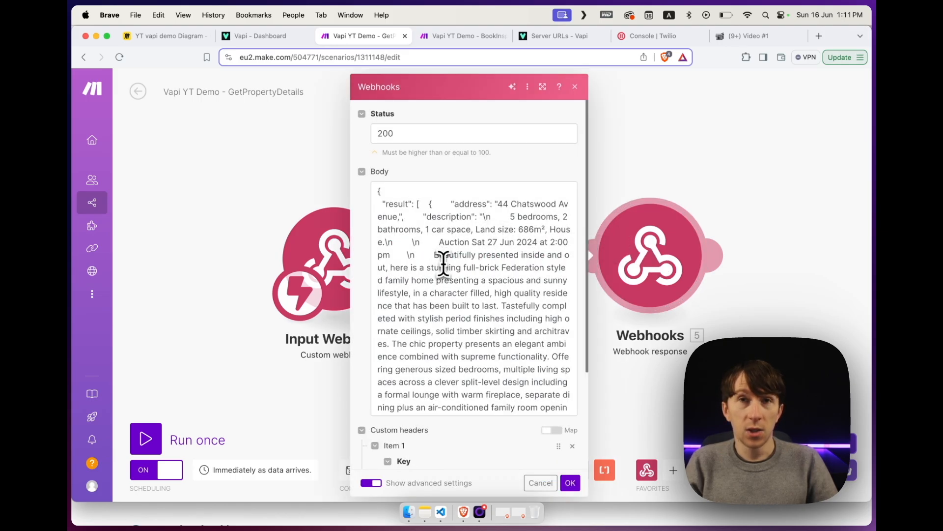
scroll(476, 242, down, 1)
scroll(475, 242, up, 1)
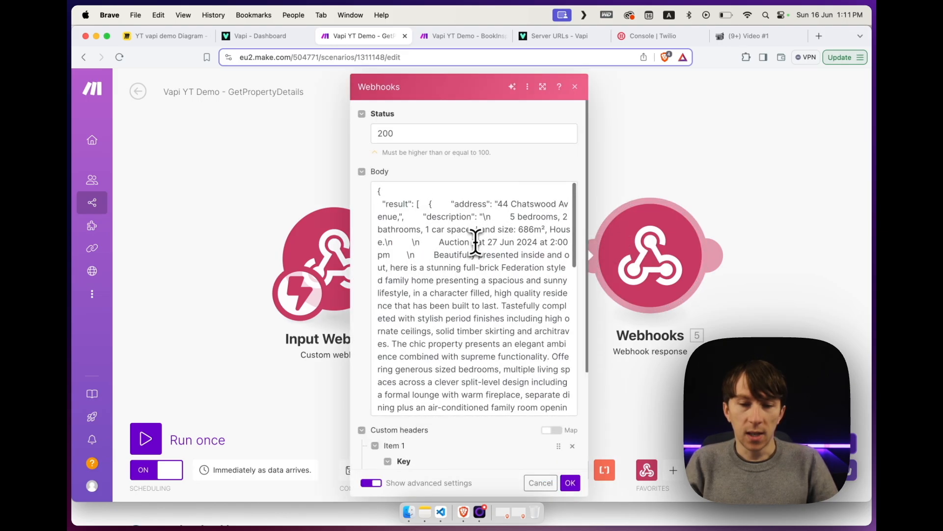
double_click(470, 204)
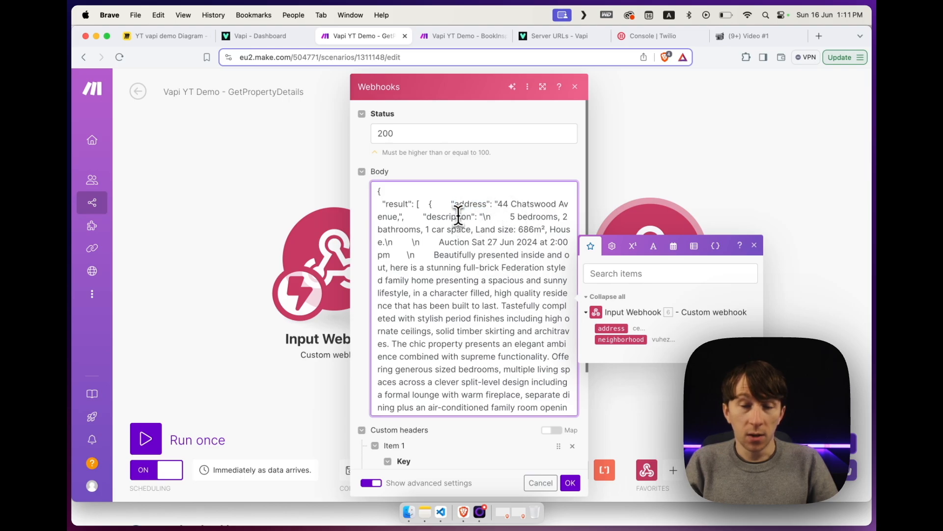
double_click(459, 216)
scroll(466, 280, down, 10)
scroll(466, 280, down, 5)
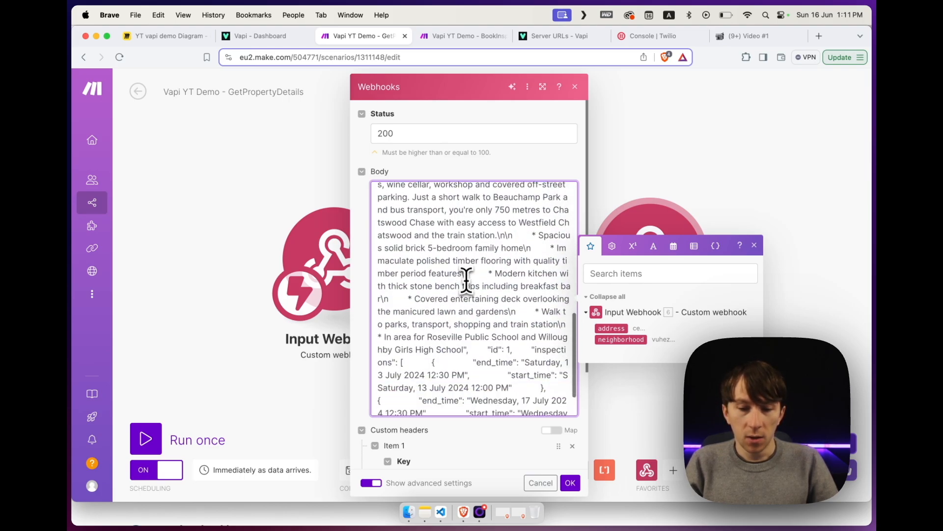
Step: Highlight the inspections and neighborhood fields in the JSON response body, return to its beginning, and close the module
double_click(558, 308)
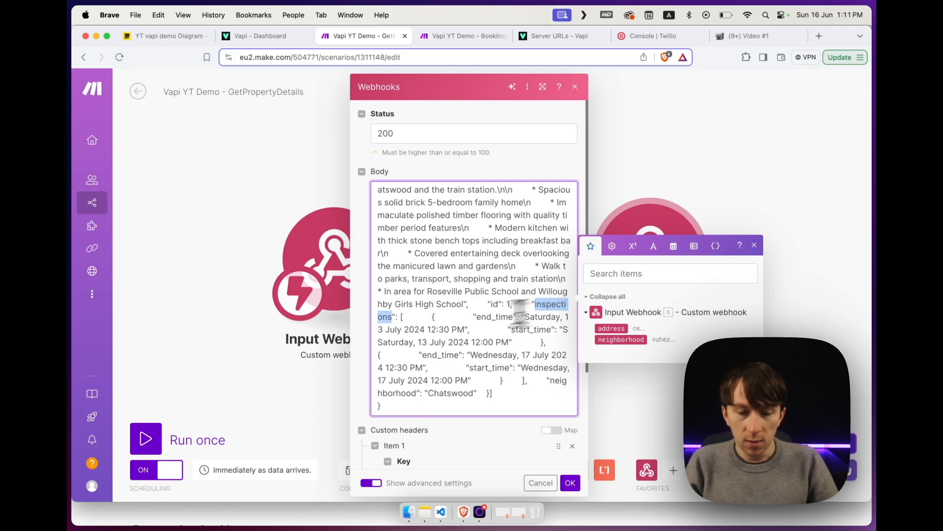
click(423, 321)
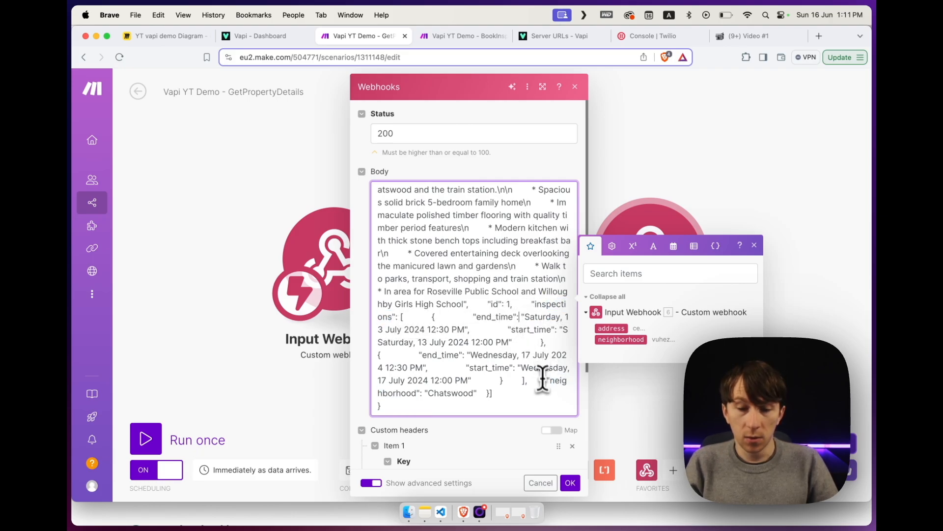
double_click(559, 381)
scroll(479, 294, up, 15)
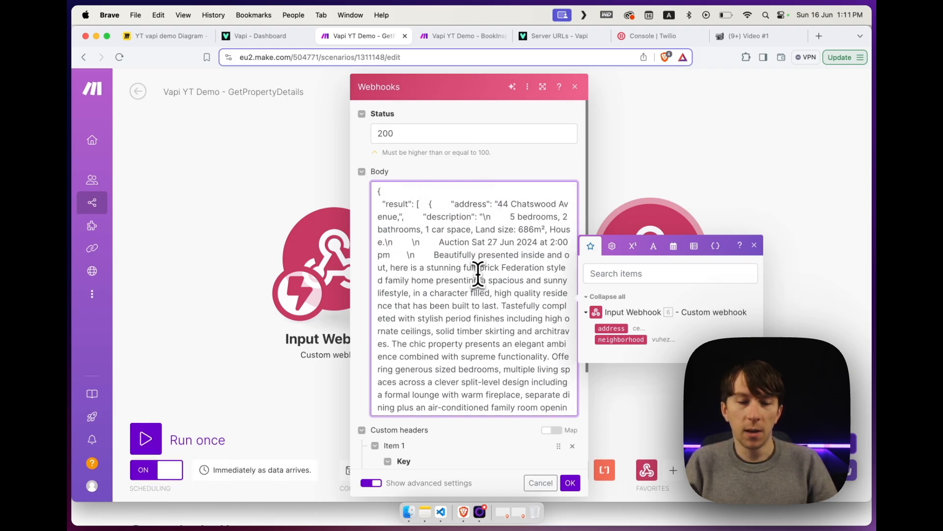
key(Escape)
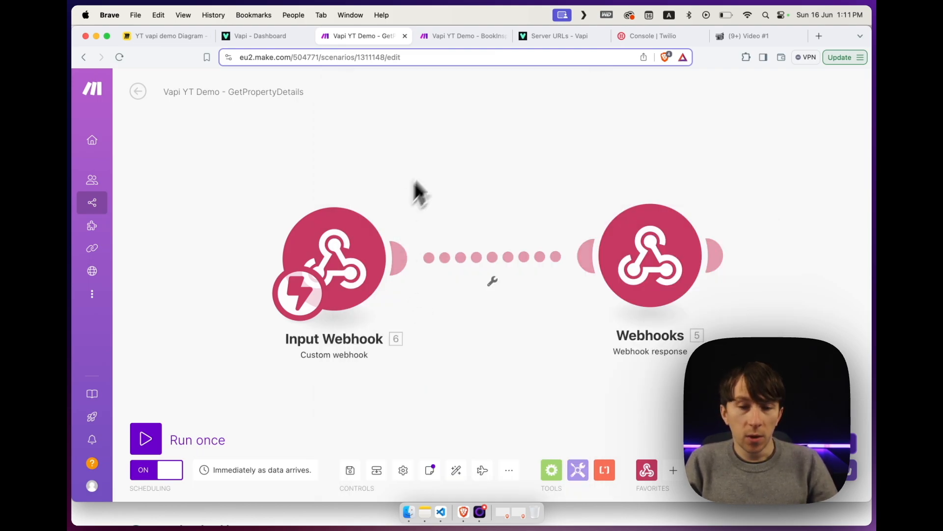
Step: Switch to the BookInspection scenario, view its custom webhook settings, and close them
click(470, 42)
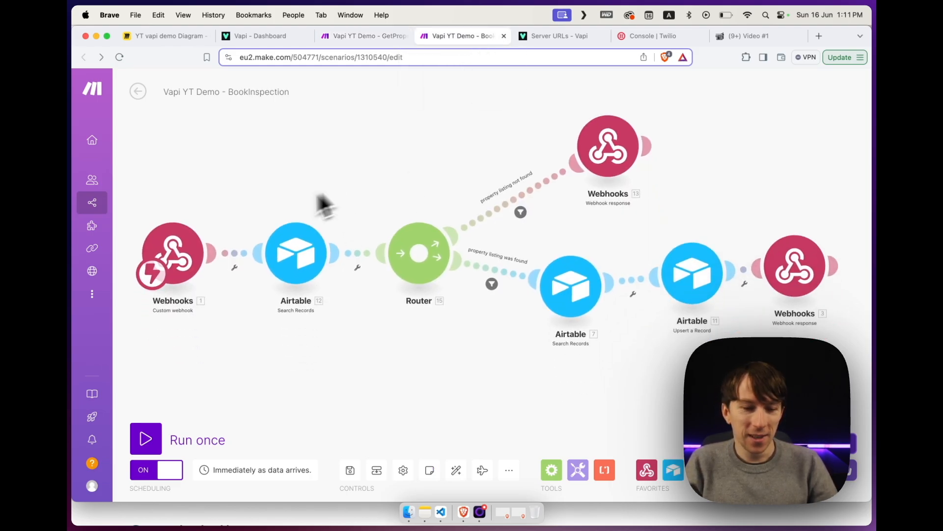
click(193, 252)
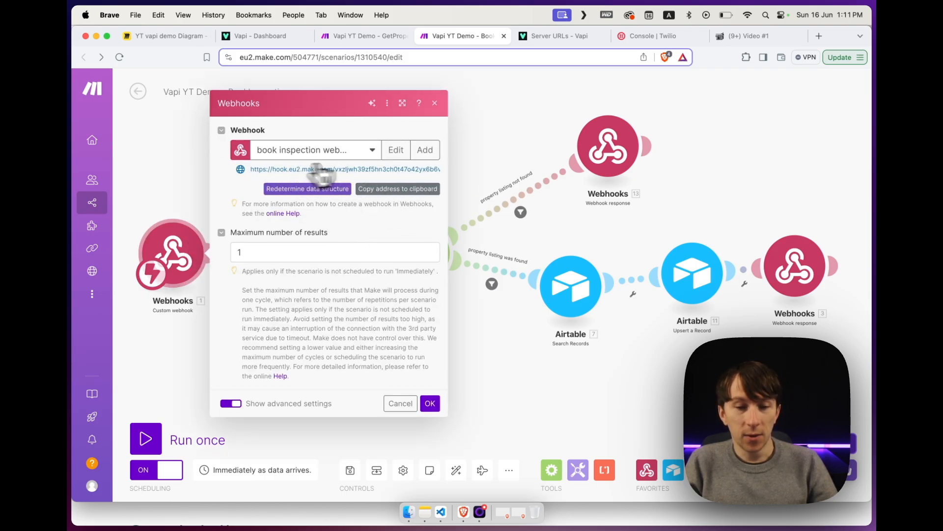
click(486, 144)
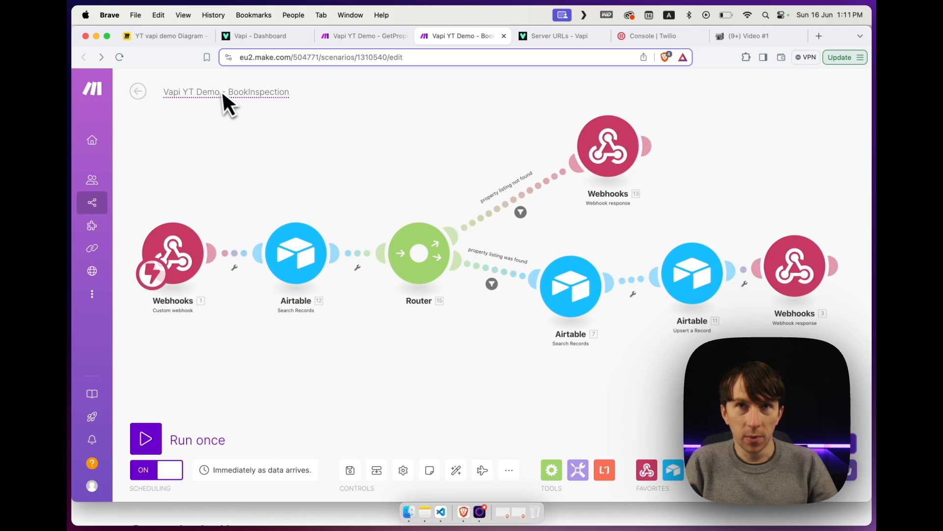
Step: Inspect the output fields and propertyId formula of the Airtable Search Records module for the Properties table, and close it
click(301, 264)
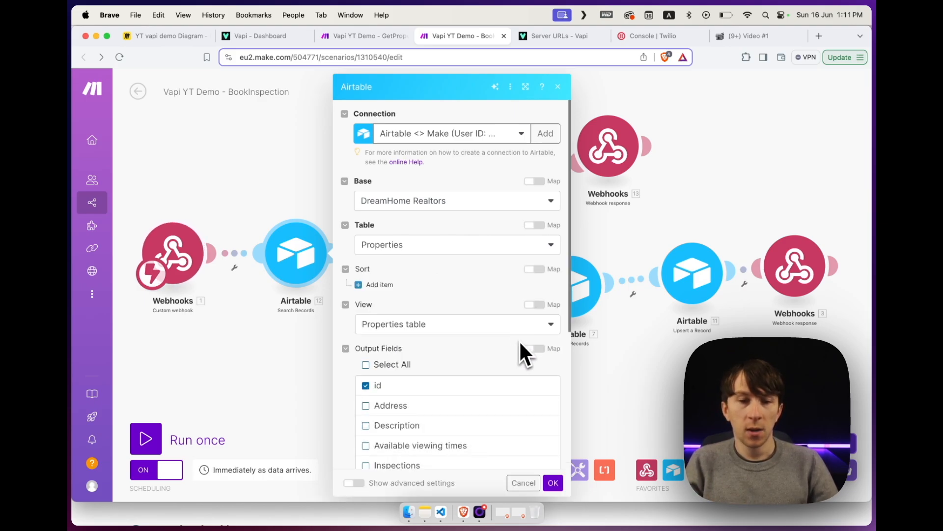
scroll(521, 354, down, 4)
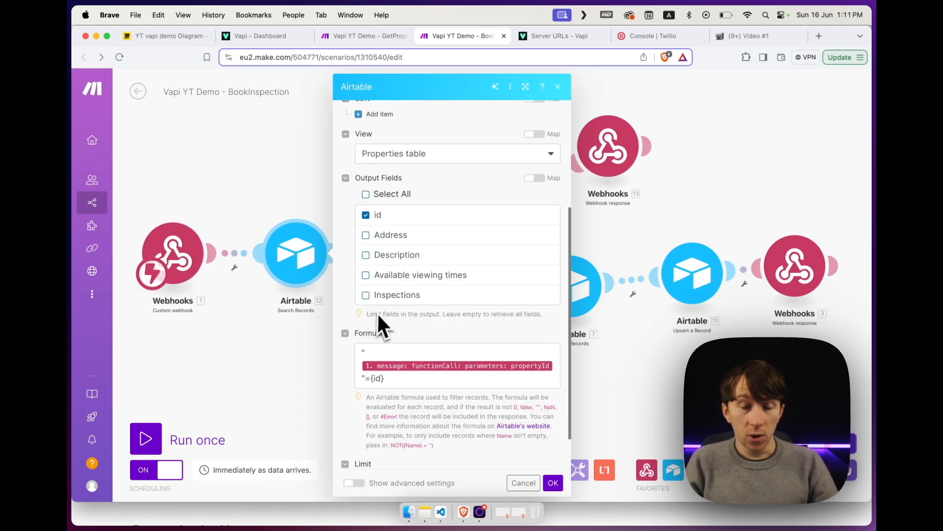
click(258, 343)
Step: View the Webhook response on the "property listing not found" route, and open the Airtable Search Records module on the "property listing was found" route
scroll(272, 290, right, 3)
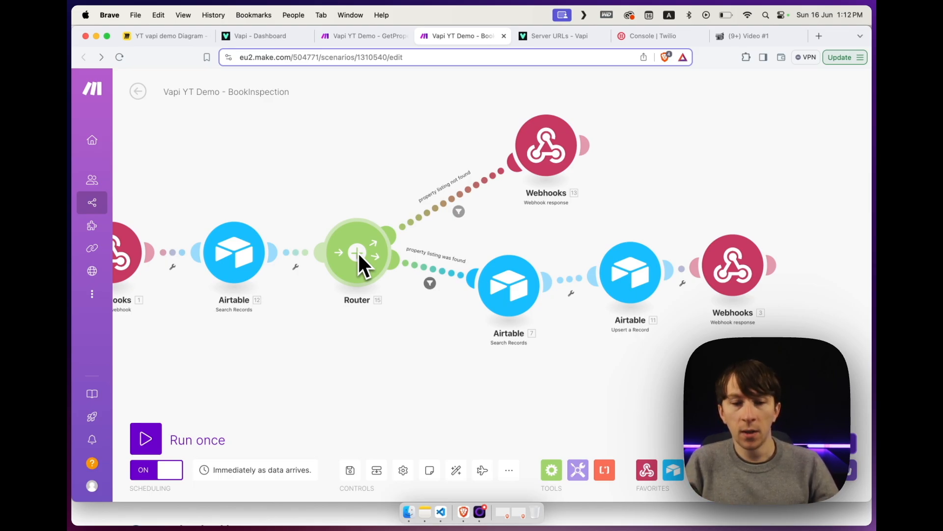
click(545, 148)
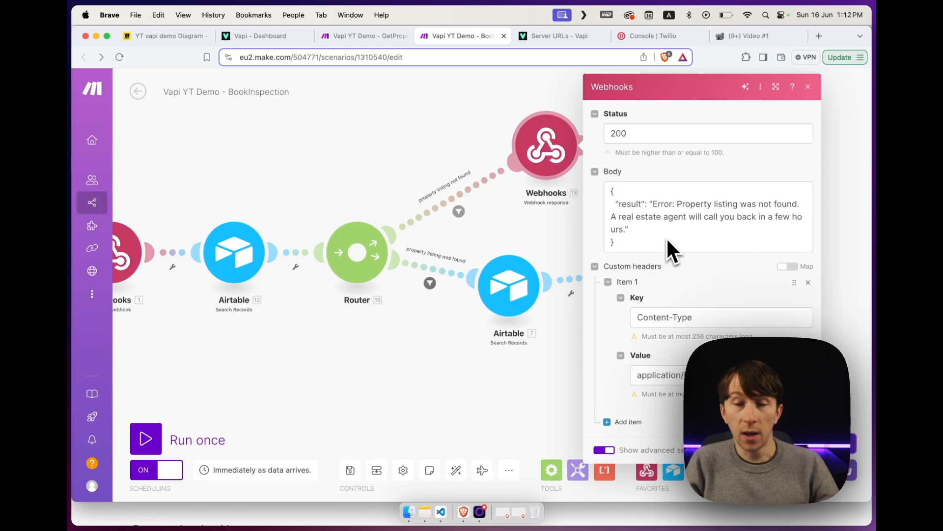
click(509, 295)
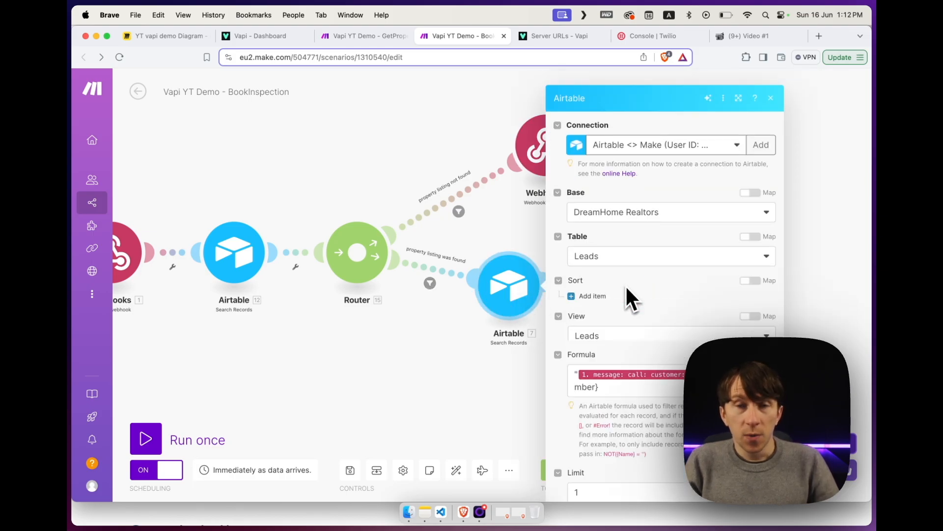
Step: Review the rest of the Leads search settings, then inspect the record ID and field mappings of the Airtable Upsert a Record module and close it
scroll(677, 307, down, 3)
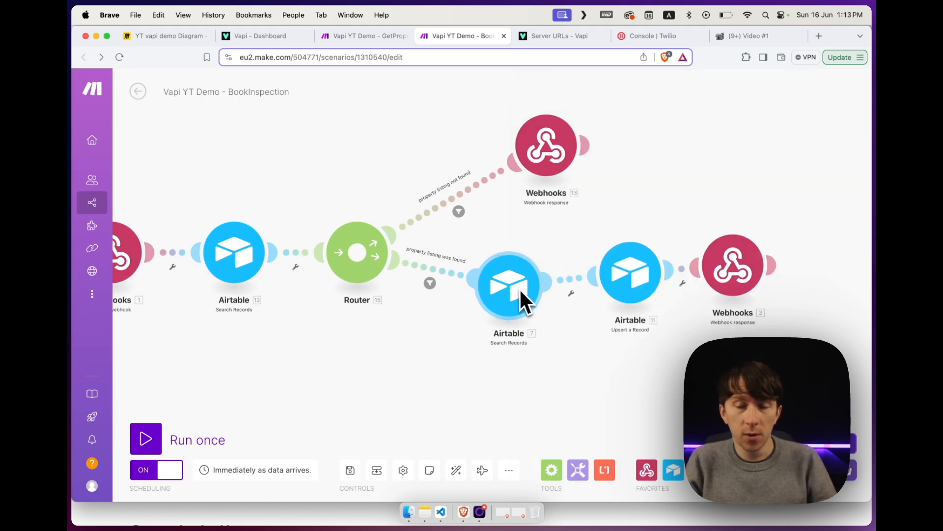
click(620, 293)
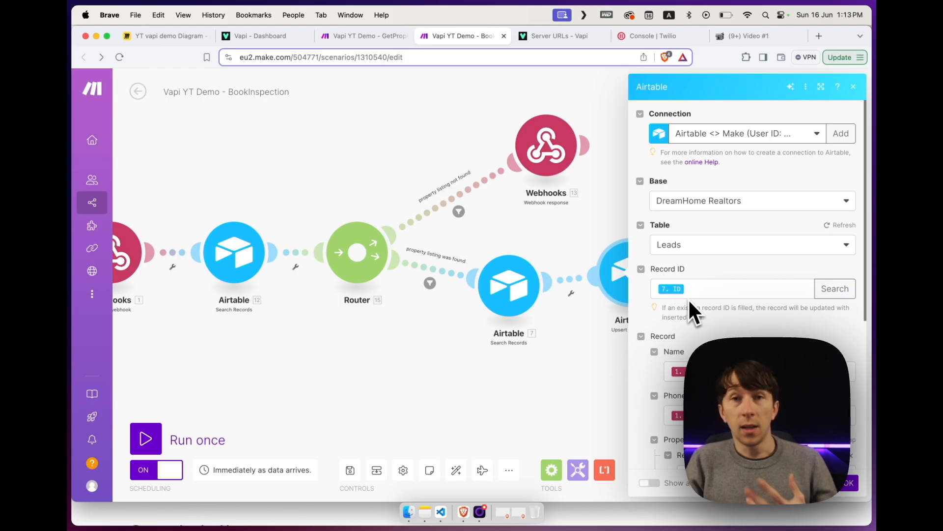
scroll(736, 334, down, 3)
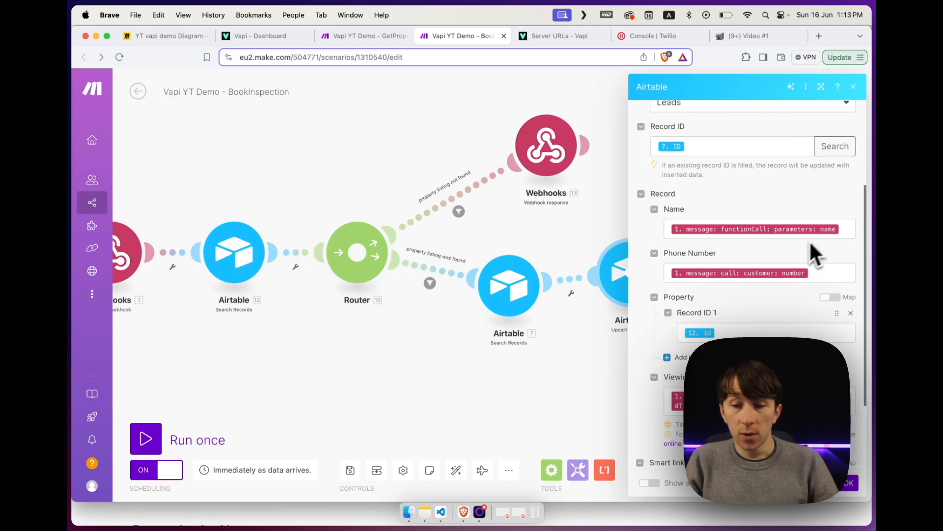
scroll(789, 277, down, 2)
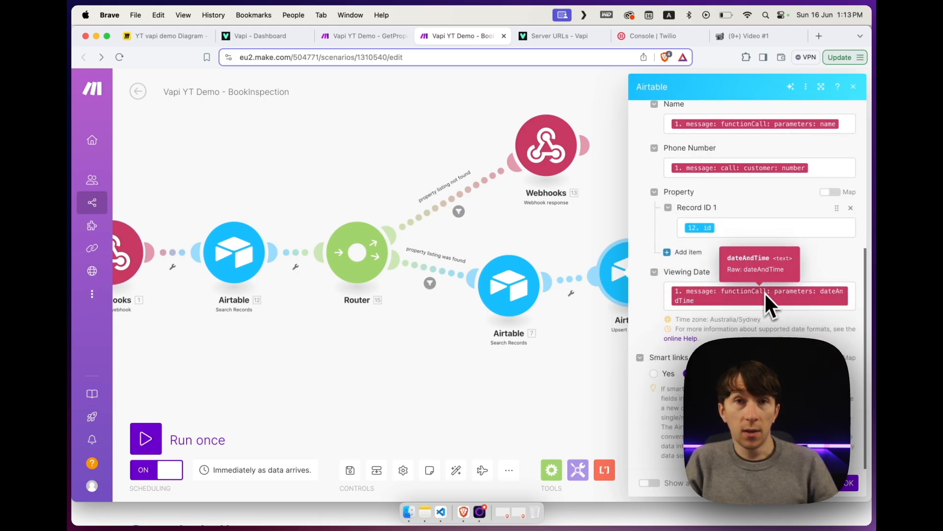
click(565, 253)
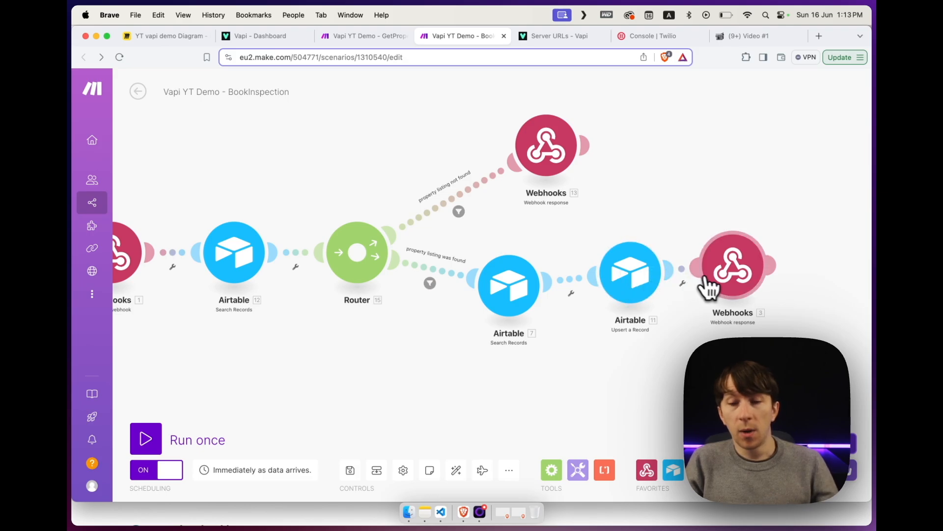
Step: View the body and custom header settings of the Webhook response that follows the Airtable Upsert a Record module
click(732, 268)
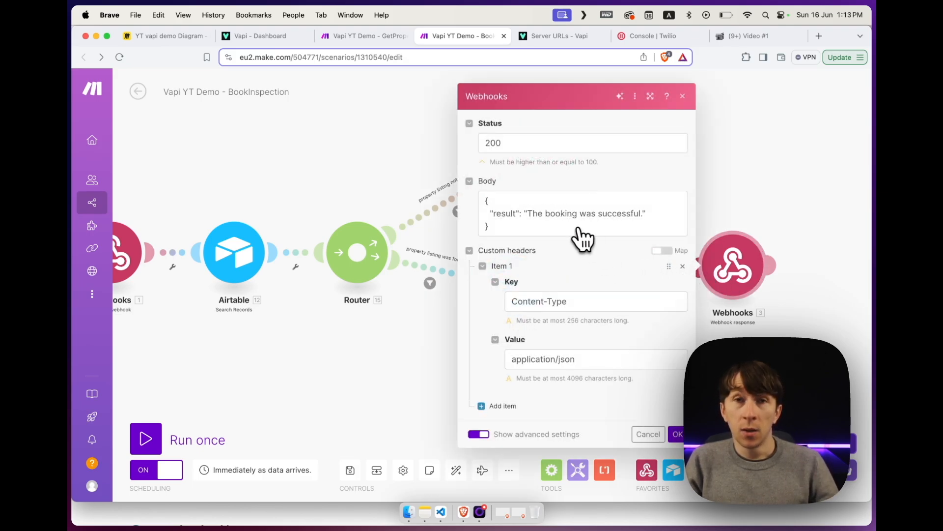